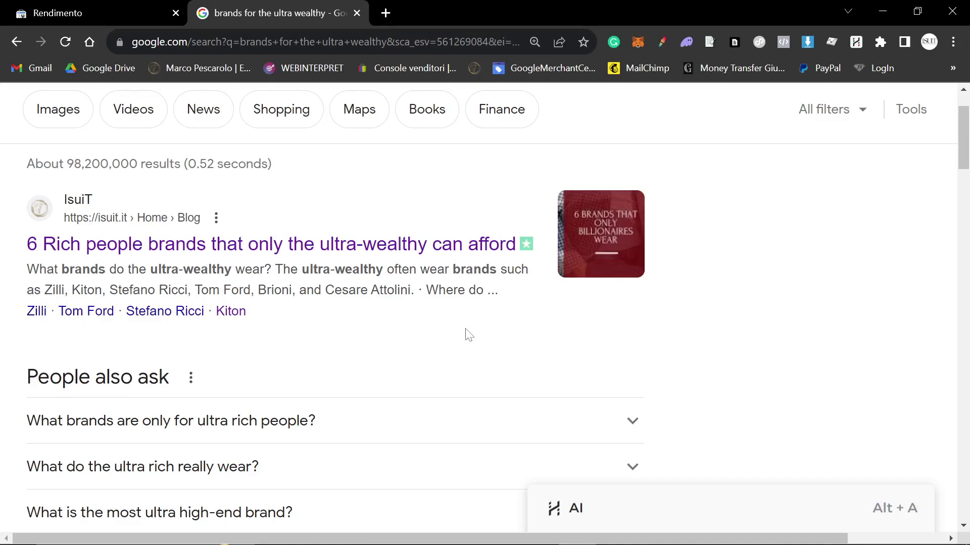
- Copy the link address of the first isuit.it result about ultra-wealthy brands
drag(6, 200, 484, 340)
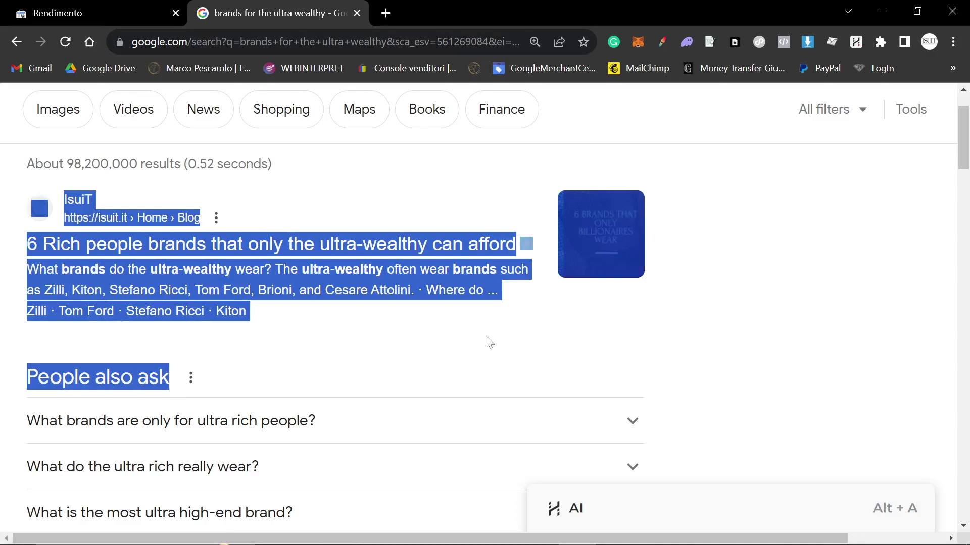
click(751, 361)
scroll(751, 361, up, 2)
right_click(379, 329)
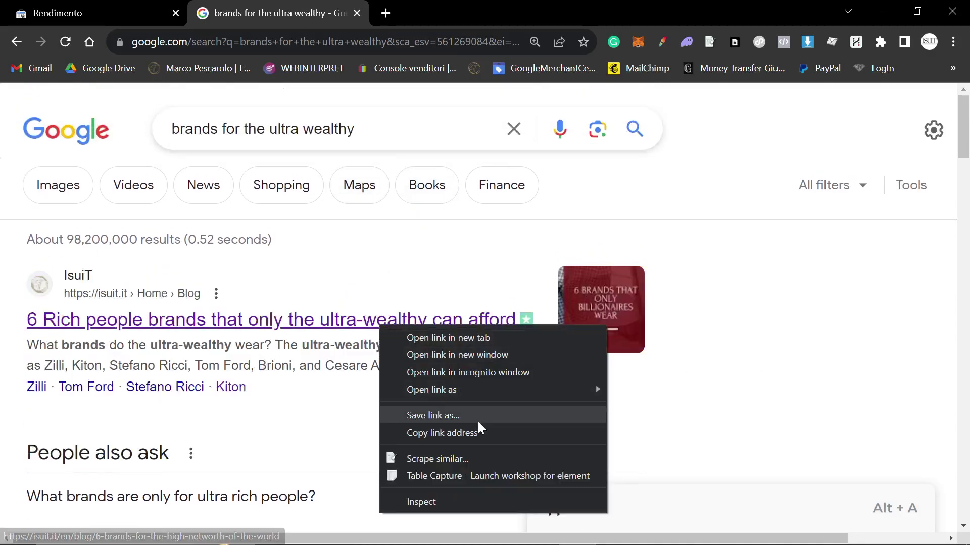
click(477, 429)
- In Search Console, switch from the Discover report to the search results performance report
key(ctrl+Tab)
click(91, 281)
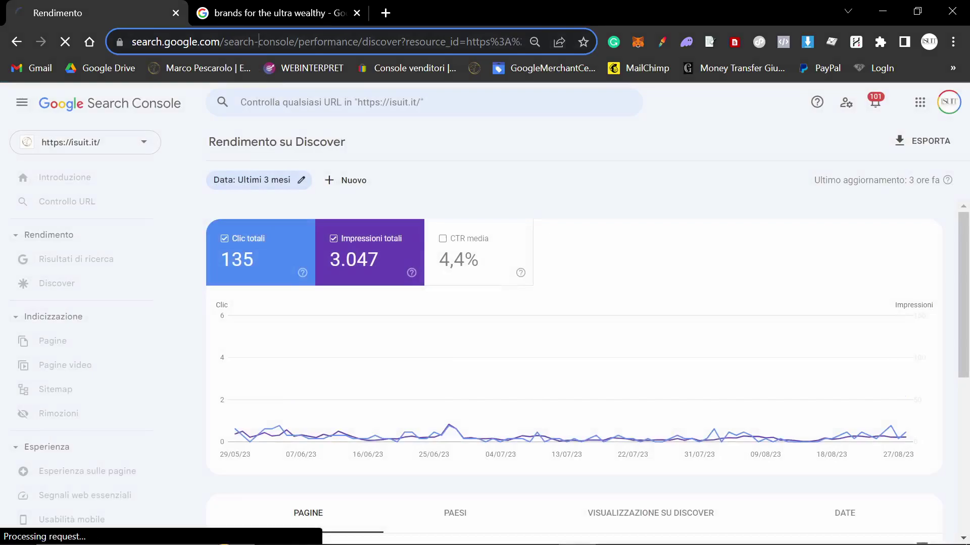
click(259, 42)
text(sea)
key(Return)
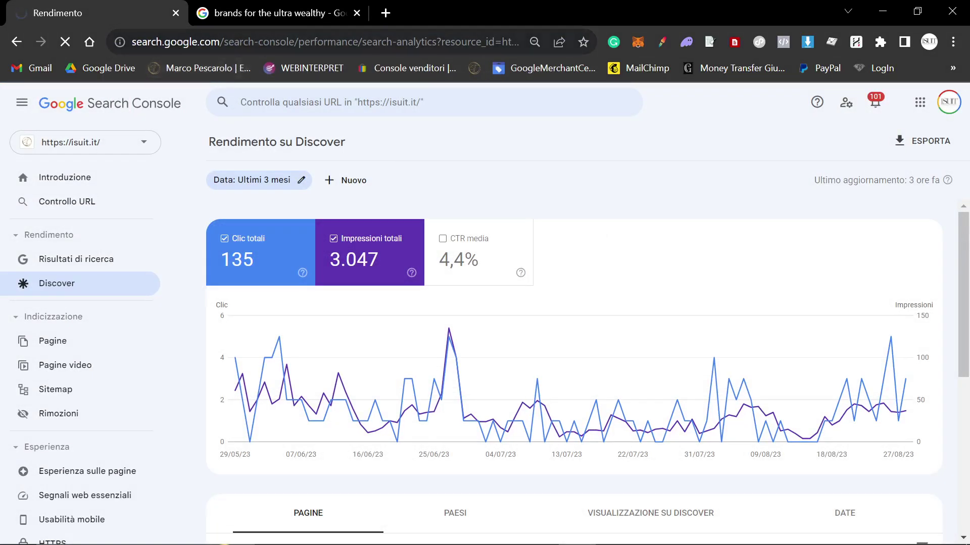
- Back in Google, look over the Zilli, Tom Ford, Stefano Ricci and Kiton sitelinks
click(252, 13)
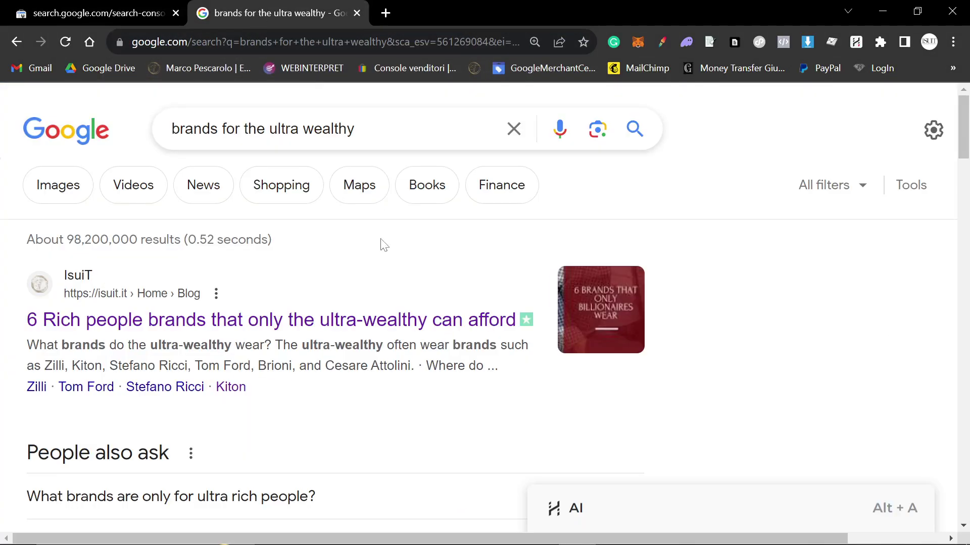
drag(6, 385, 263, 385)
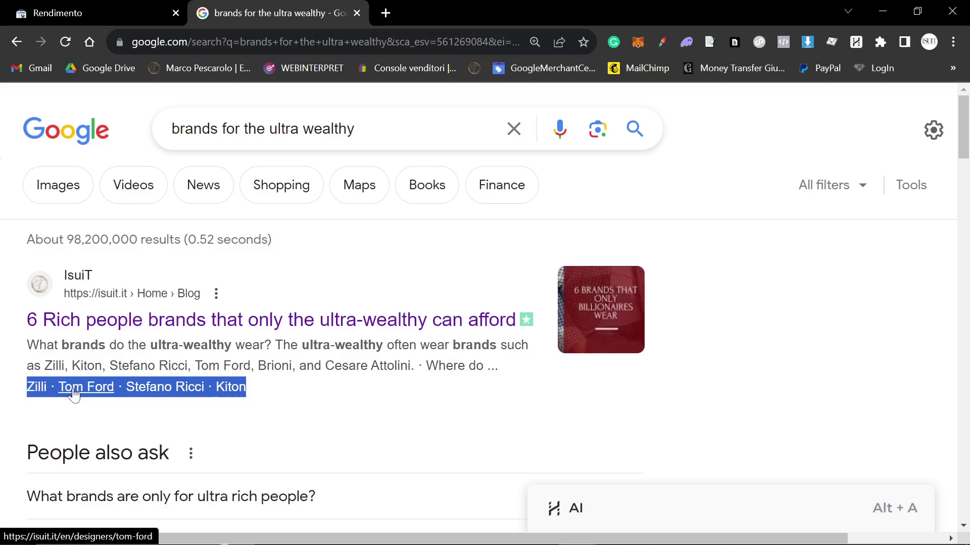
click(376, 413)
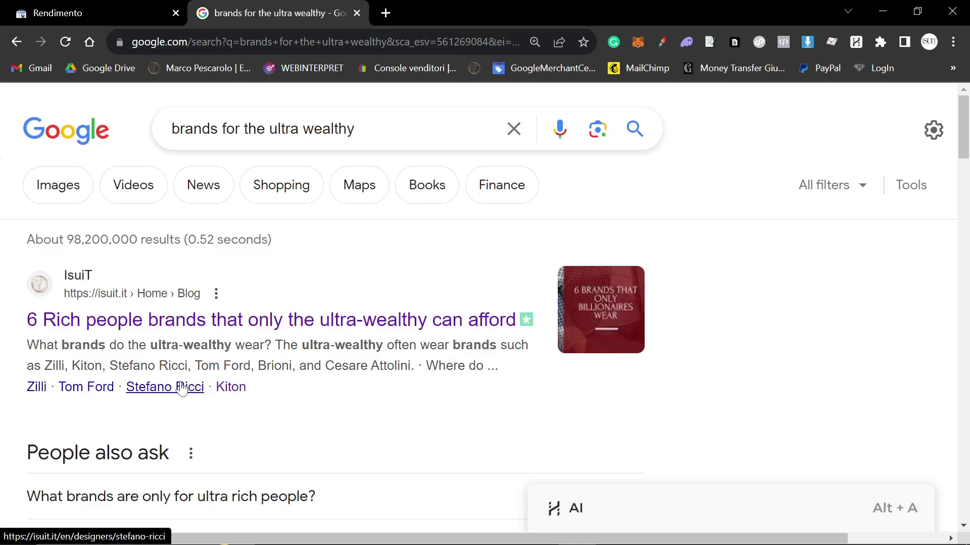
- Add a Page filter to the performance report using the pasted isuit.it article URL
click(130, 9)
click(451, 181)
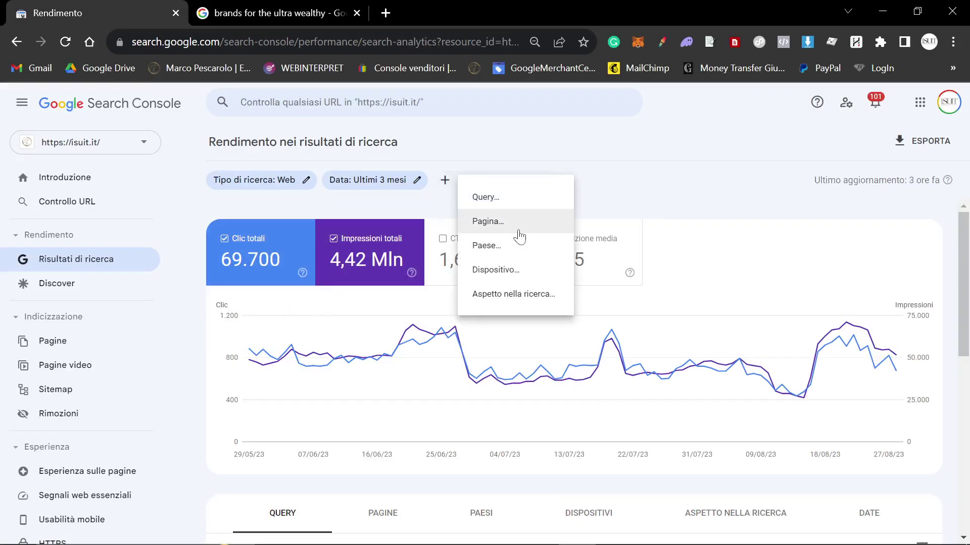
click(519, 231)
text(https://isuit.it/en/blog/6-brands-for-the-high-networth-of-the-world)
key(Return)
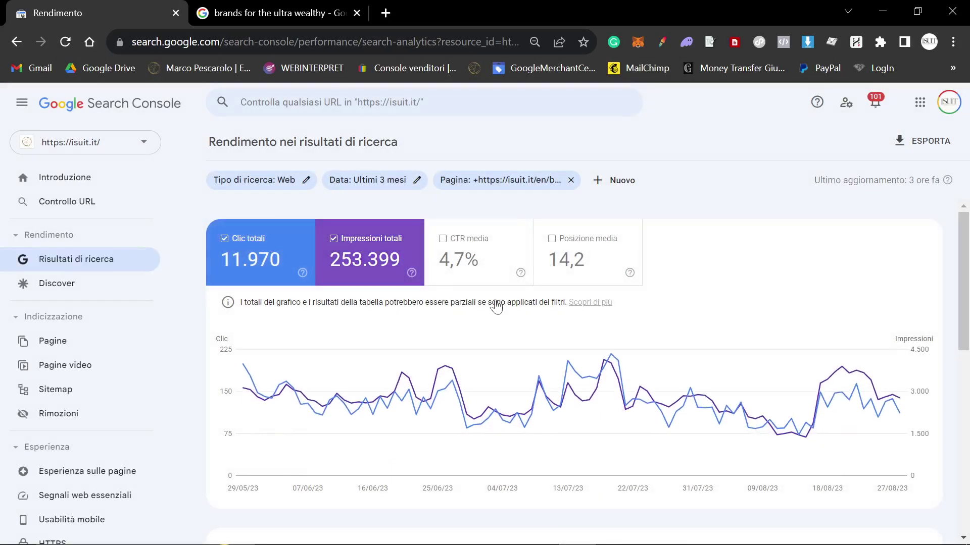
mouse_move(612, 357)
scroll(616, 357, down, 2)
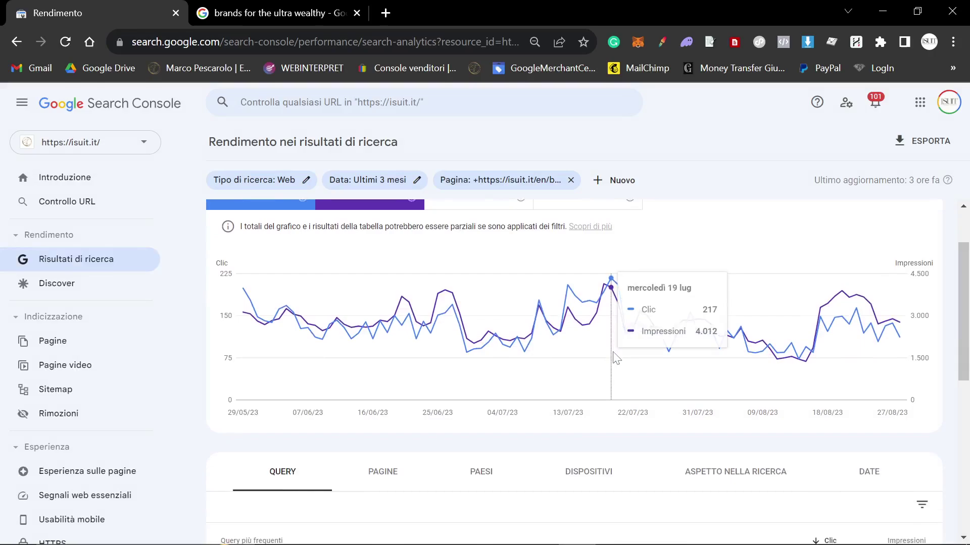
scroll(614, 357, up, 2)
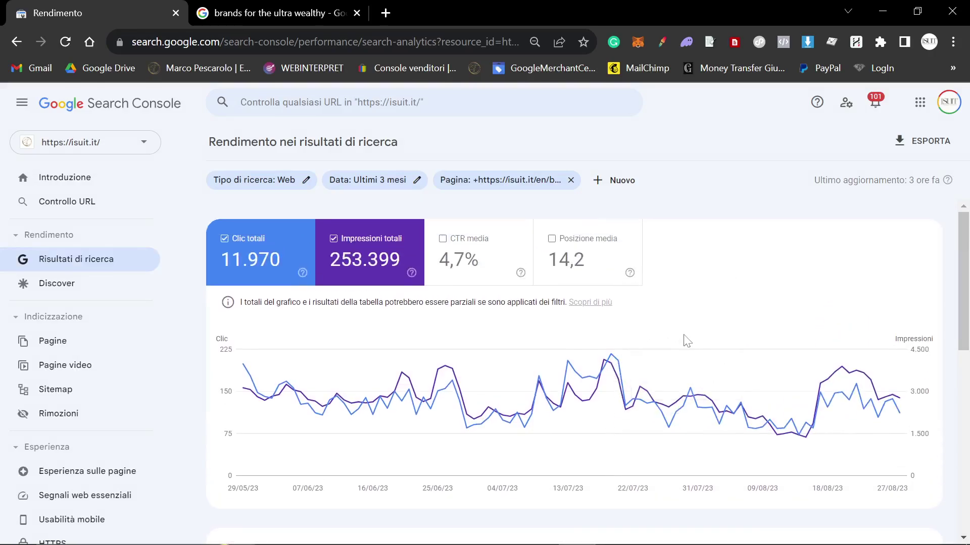
scroll(677, 340, down, 3)
scroll(677, 340, up, 3)
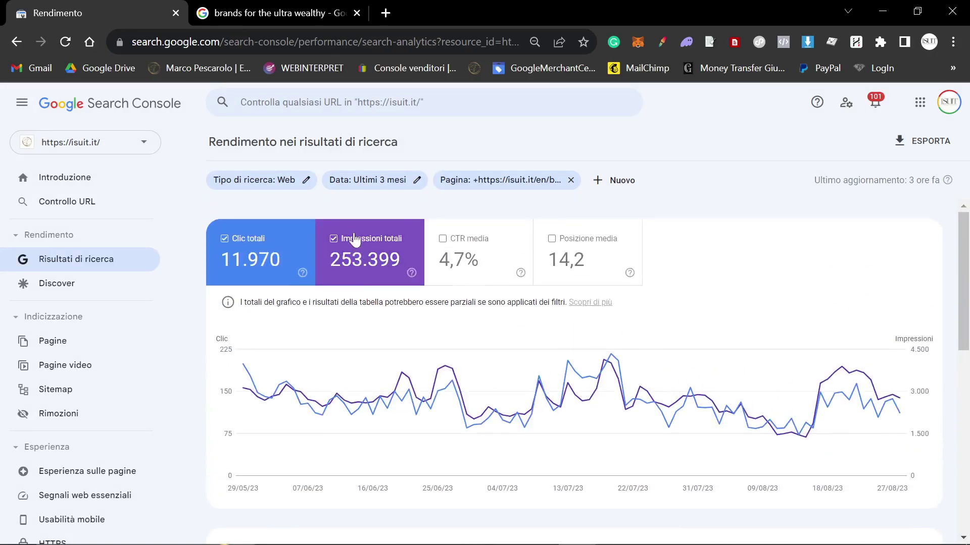
- Change the report URL's hl parameter to English and reload, showing 12K clicks and 253K impressions
click(376, 42)
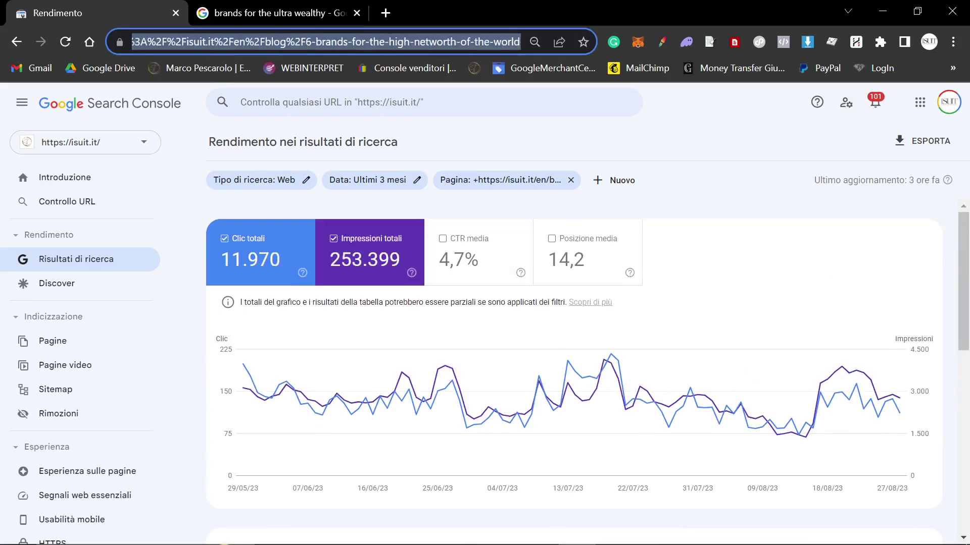
click(363, 45)
drag(363, 42, 457, 42)
click(468, 42)
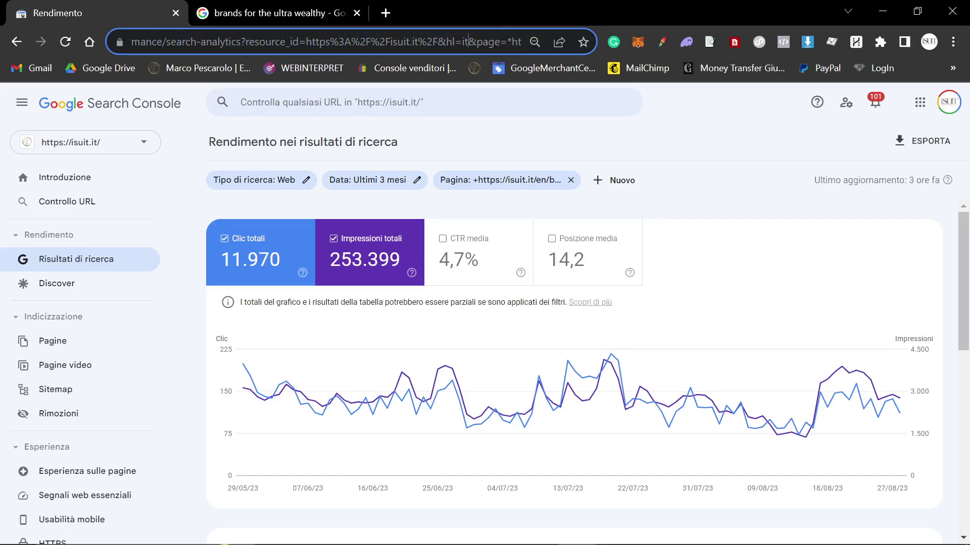
key(Return)
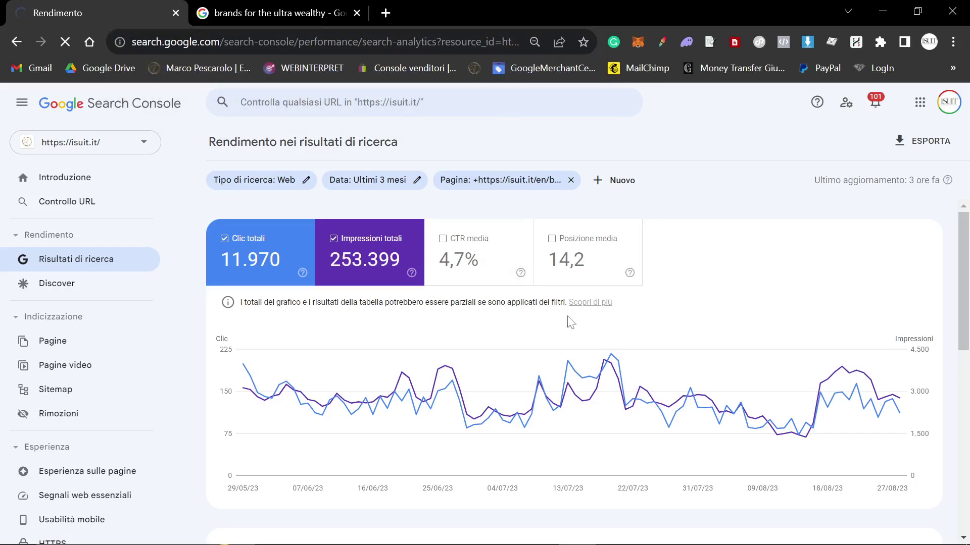
scroll(540, 268, down, 10)
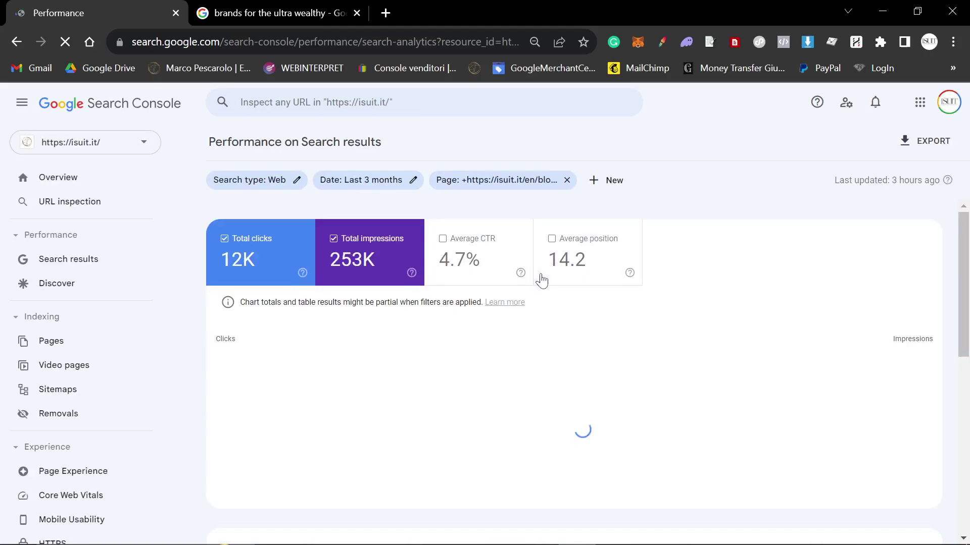
- Open the isuit.it blog article from the first Google result
click(287, 5)
right_click(192, 314)
click(265, 320)
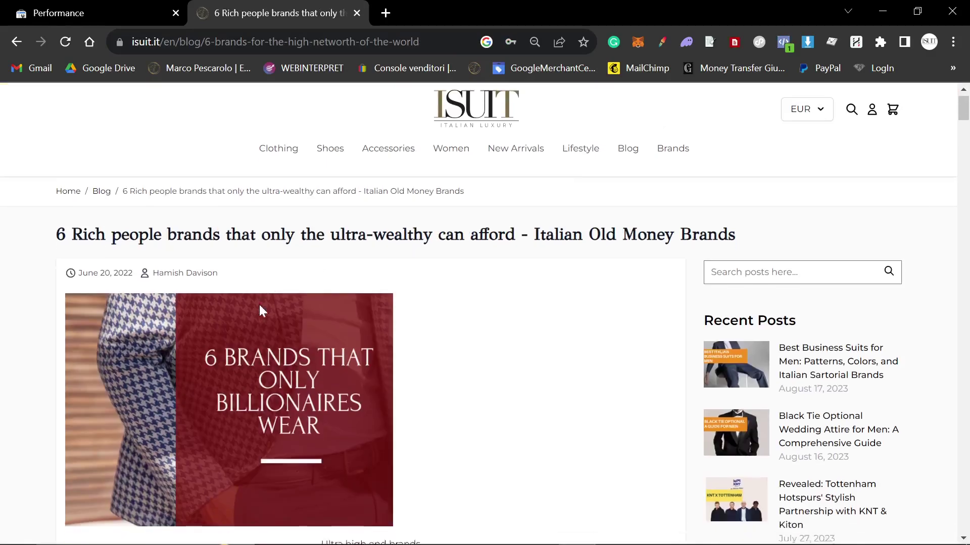
- Look over the article's brands table and title, then return to Search Console
scroll(259, 304, down, 5)
drag(54, 292, 534, 429)
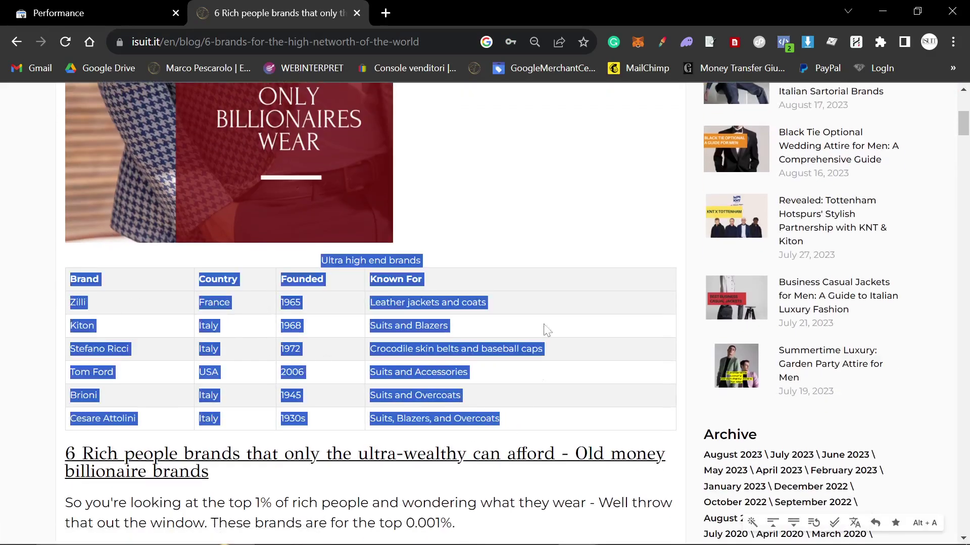
click(537, 262)
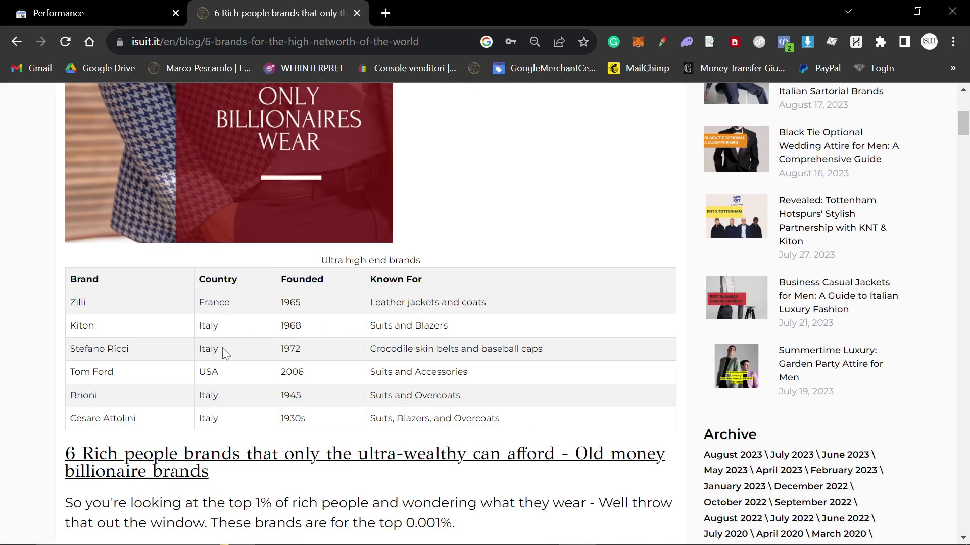
scroll(237, 380, up, 5)
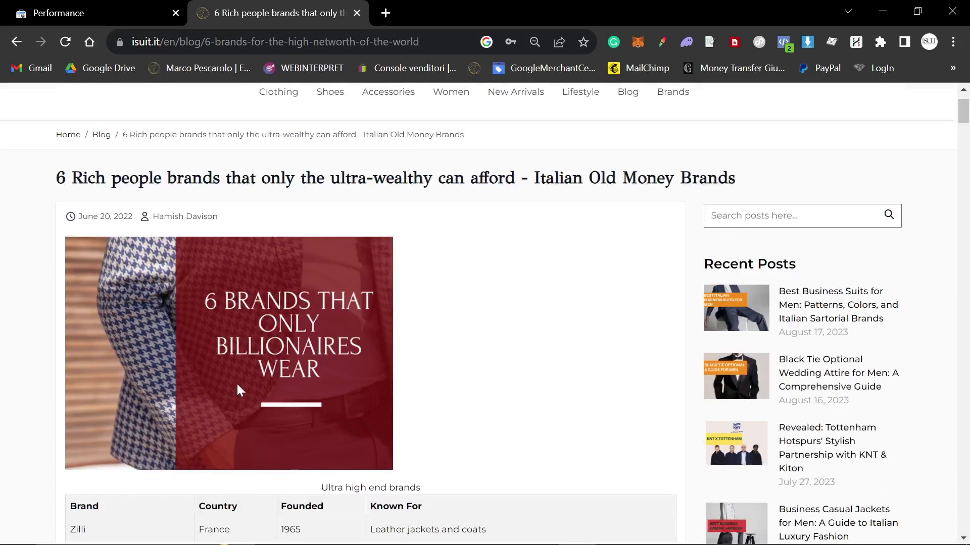
drag(469, 179, 526, 191)
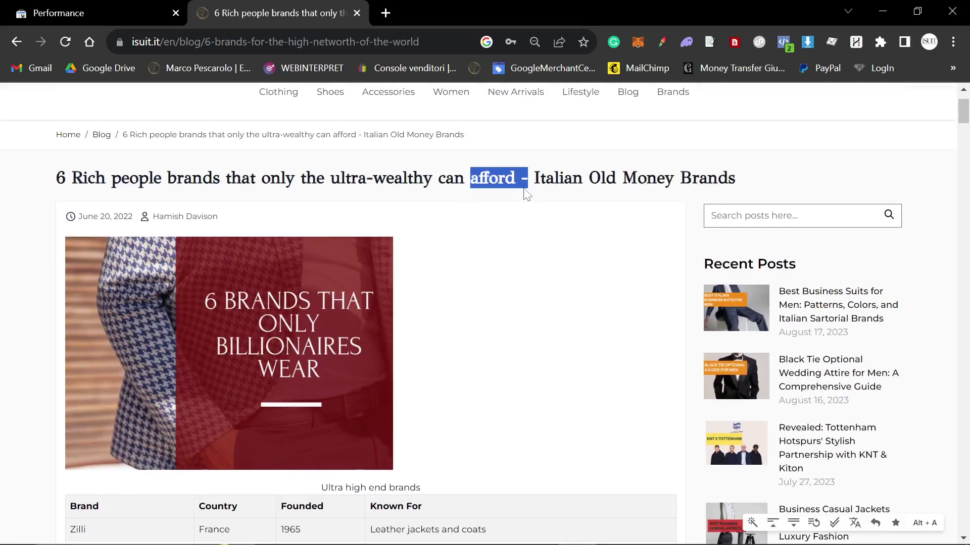
click(90, 16)
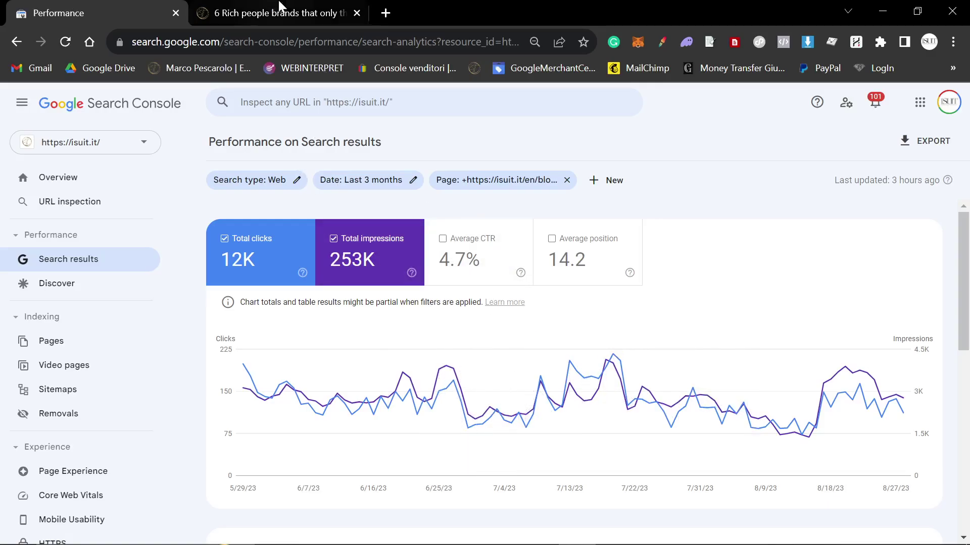
- Scroll the isuit.it blog post down to its FAQs section near the end
click(222, 13)
scroll(192, 329, down, 3)
scroll(192, 328, down, 15)
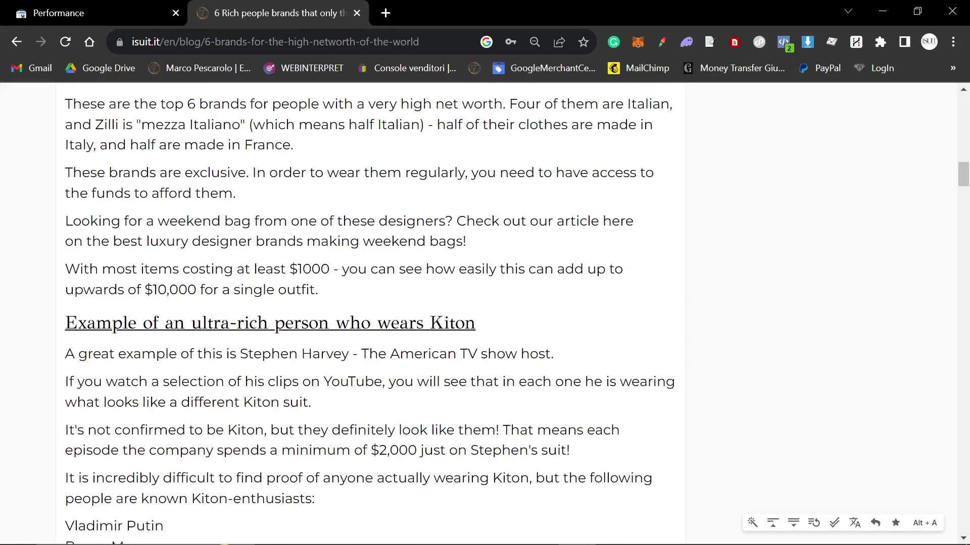
scroll(192, 328, up, 8)
scroll(195, 325, down, 1)
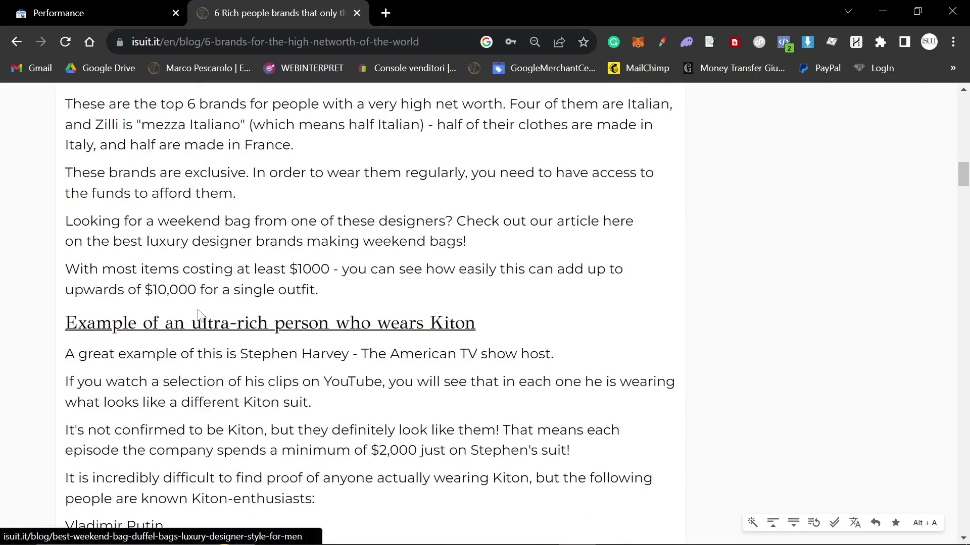
scroll(195, 324, down, 4)
scroll(193, 331, down, 20)
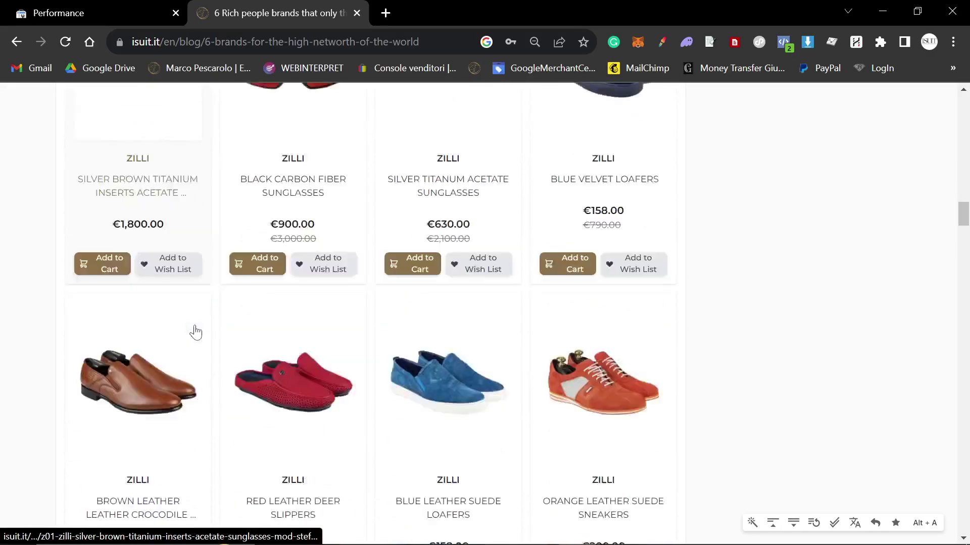
scroll(194, 328, down, 12)
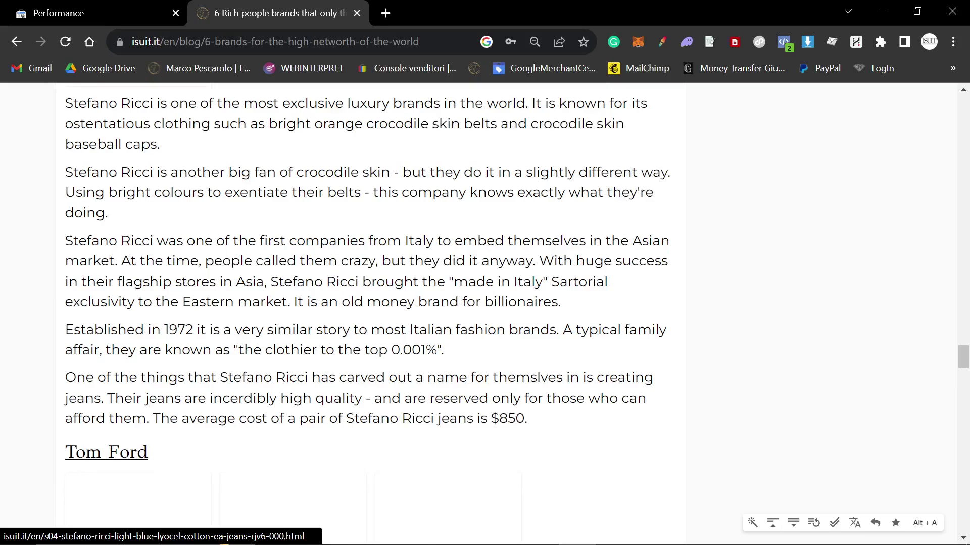
drag(964, 364, 964, 535)
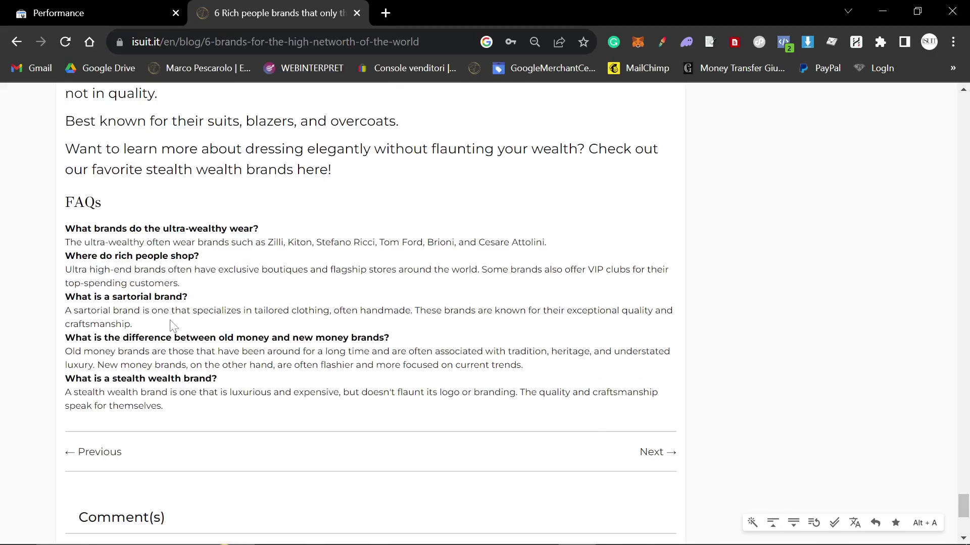
scroll(170, 326, down, 2)
scroll(170, 326, up, 5)
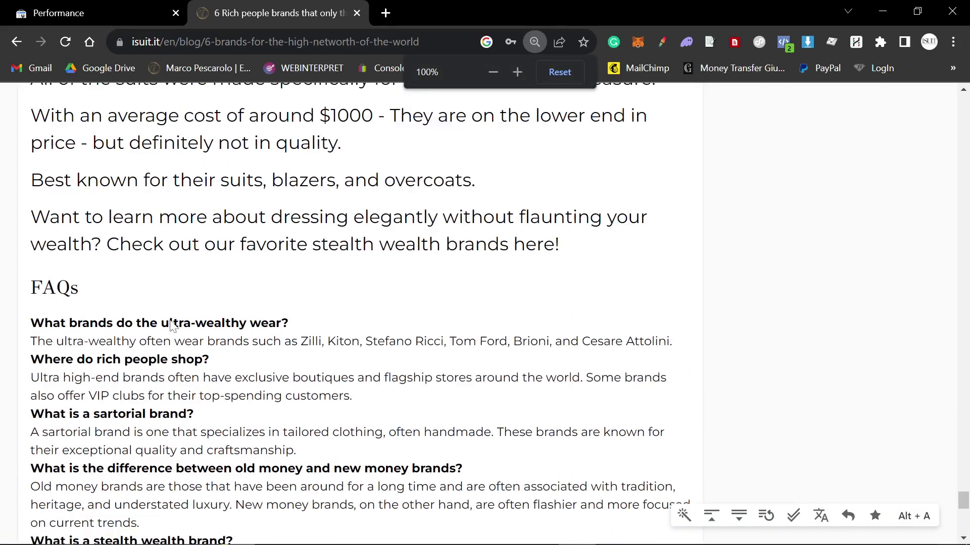
scroll(169, 326, down, 2)
- Highlight FAQ text, including the answer on where rich people shop and 'ultra-wealthy'
drag(30, 247, 616, 284)
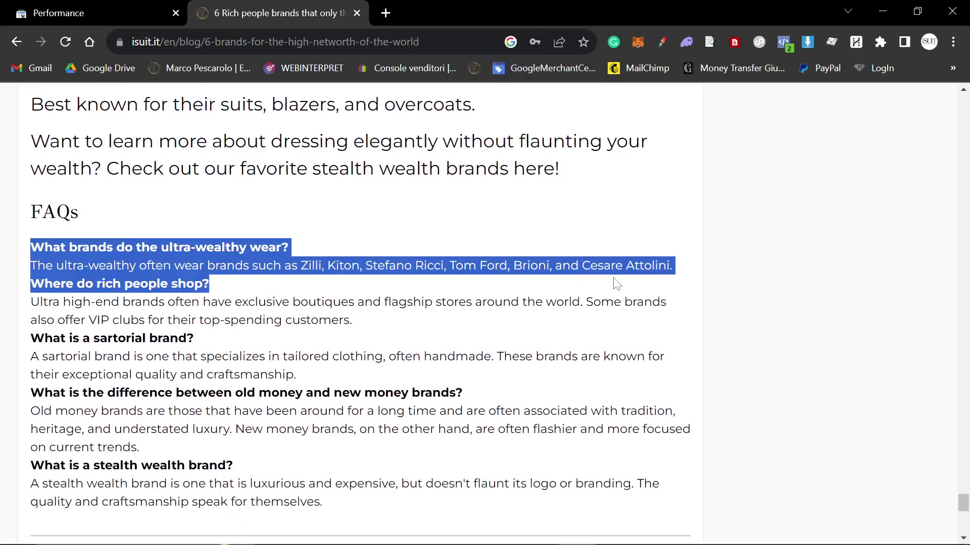
click(666, 262)
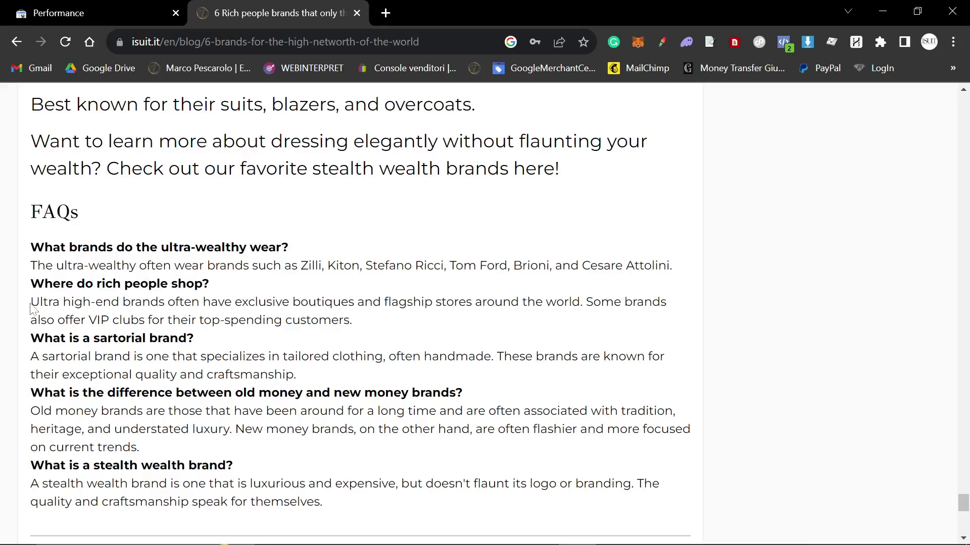
drag(31, 306, 318, 320)
click(318, 320)
drag(162, 247, 247, 248)
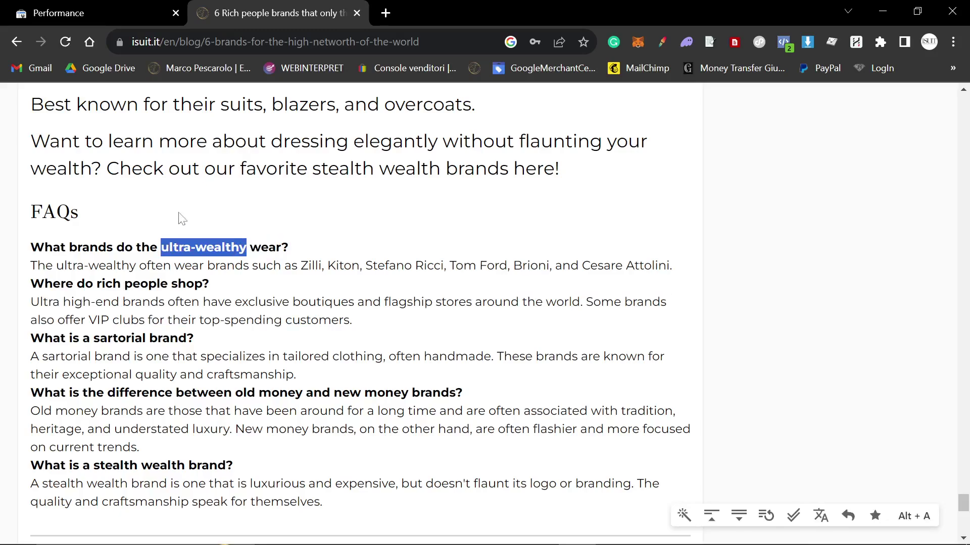
- Check the post's top queries in Search Console, then scroll back to the article's brands table
click(113, 8)
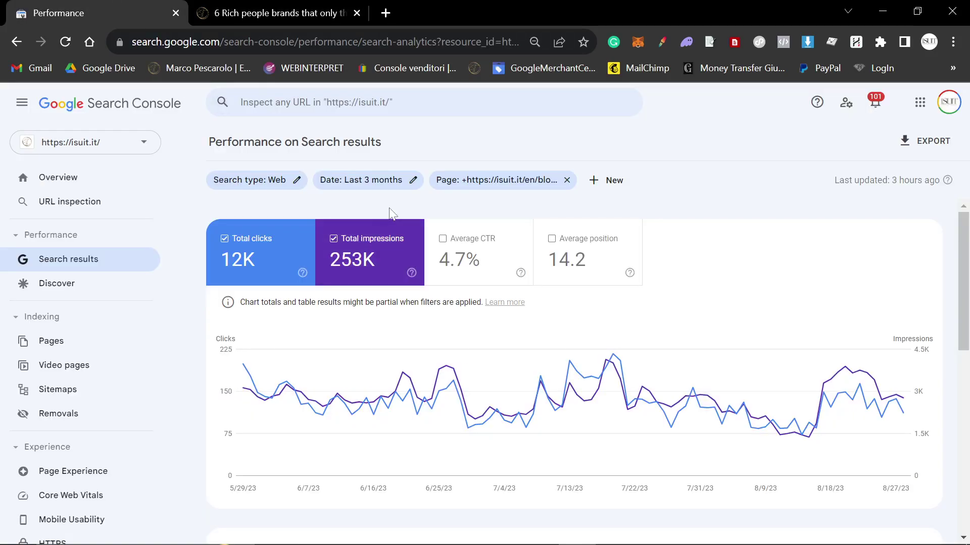
scroll(571, 421, down, 5)
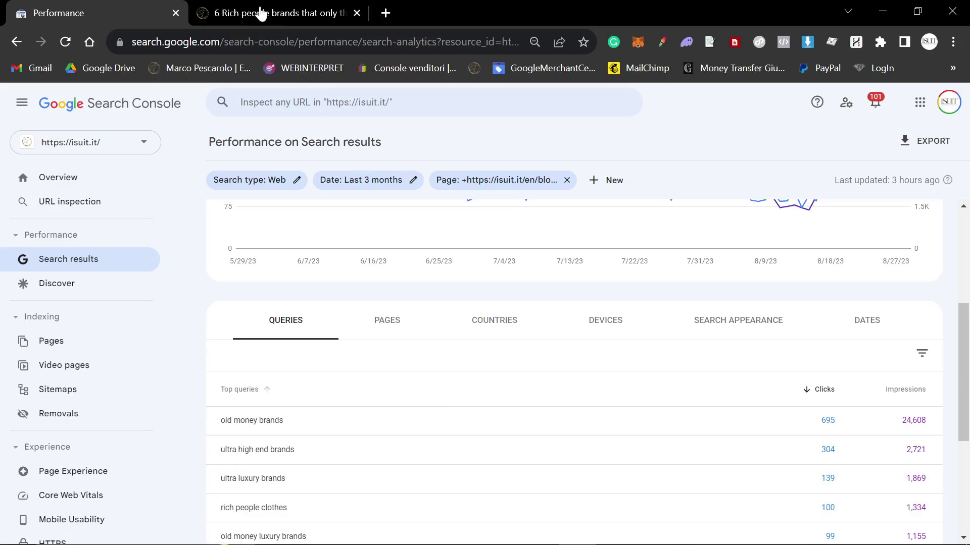
click(289, 14)
scroll(253, 318, up, 2)
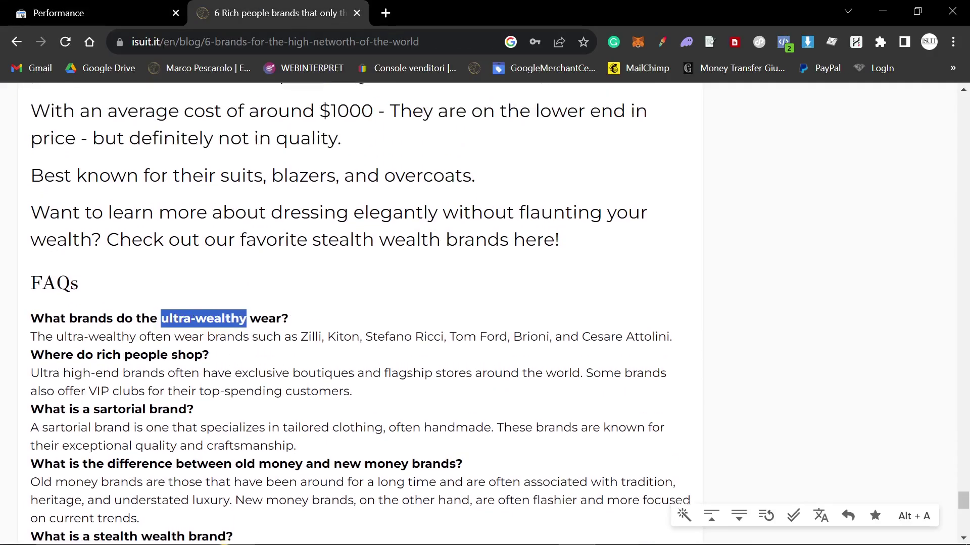
scroll(483, 333, up, 10)
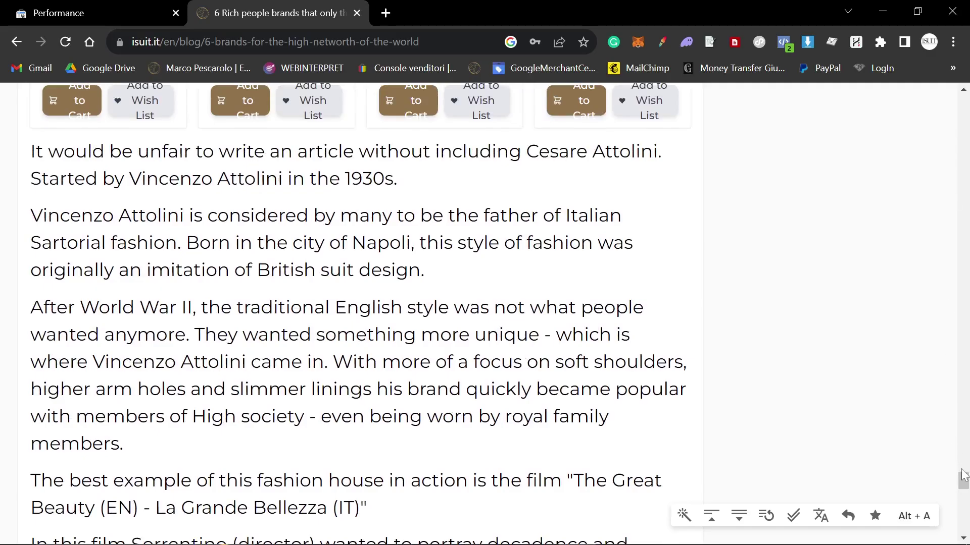
drag(963, 475, 963, 90)
scroll(403, 264, down, 6)
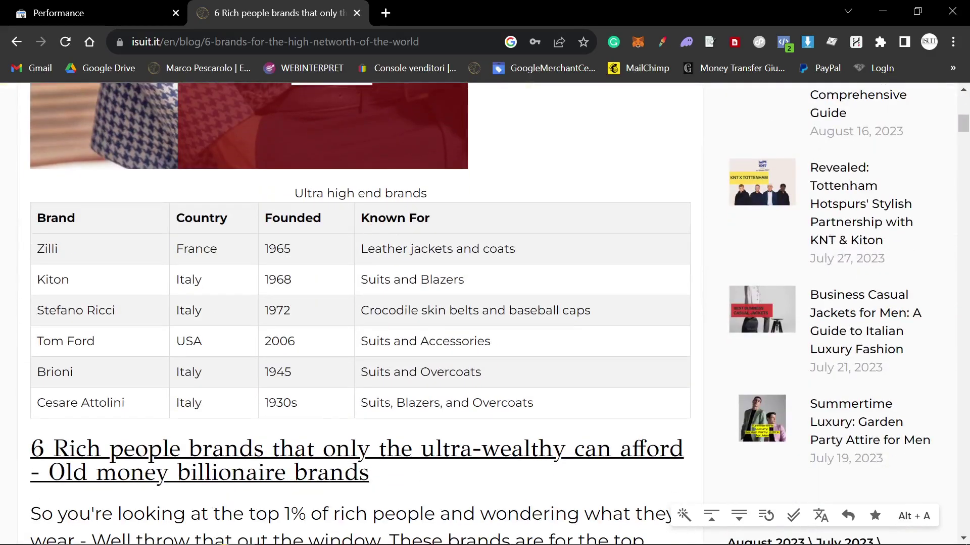
- Ask HARPA AI for a markdown table summarizing the post's brands and notable products
click(684, 515)
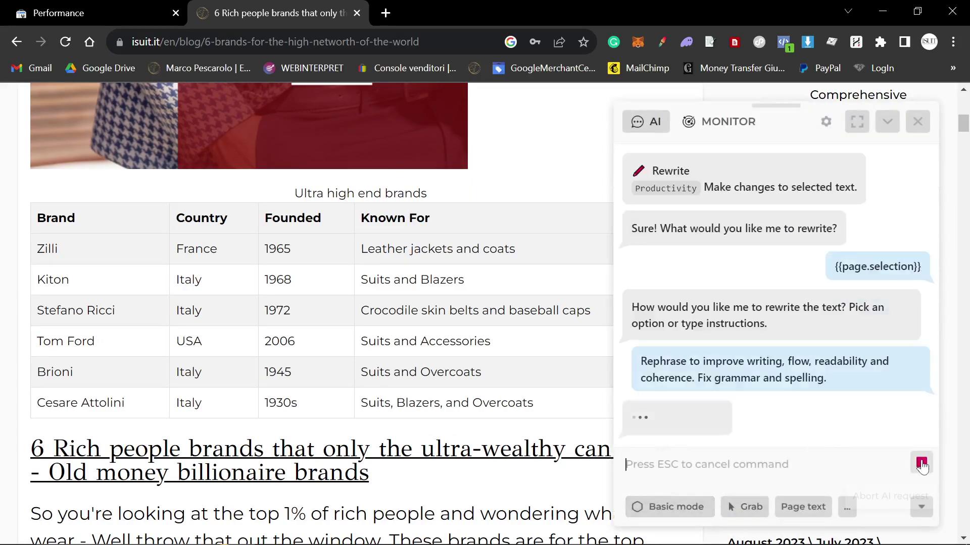
text(Ca)
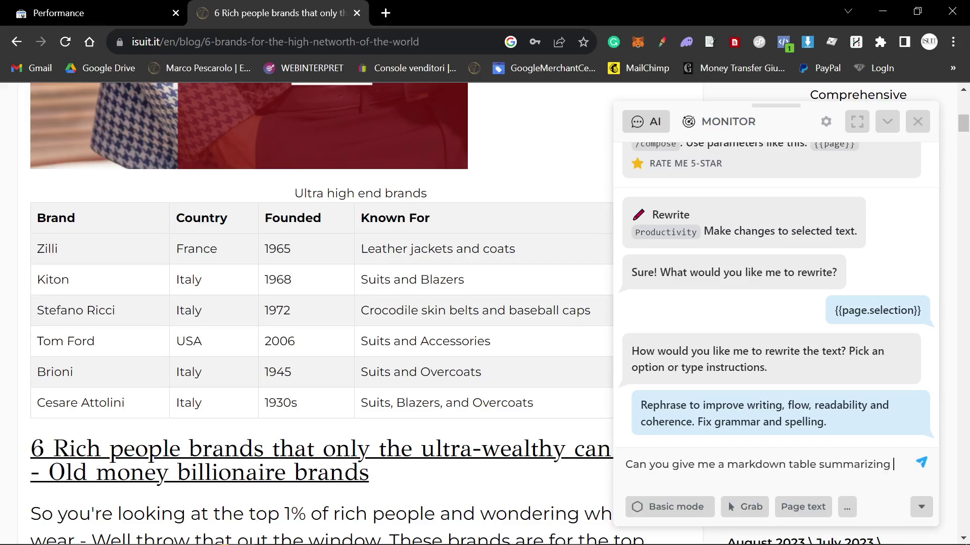
key(Return)
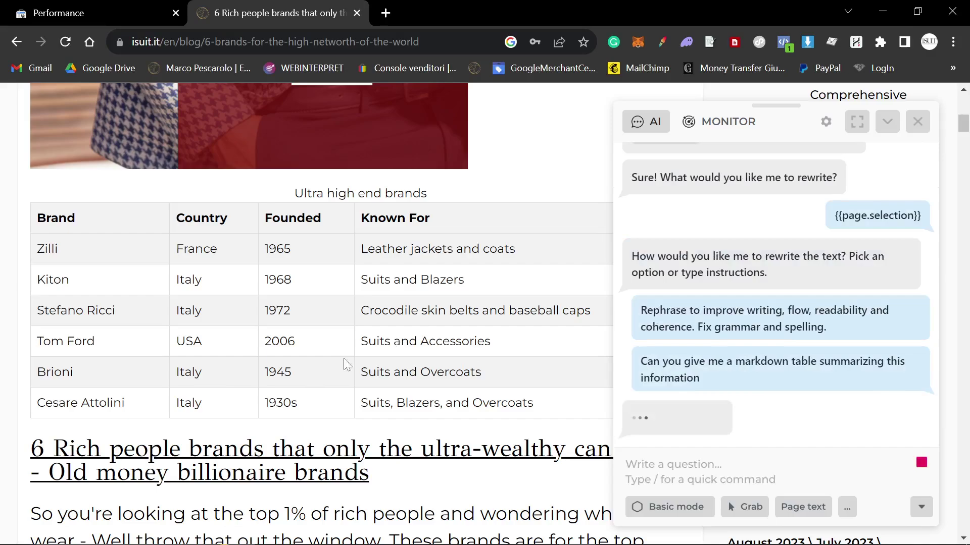
- Switch HARPA to Page-aware mode and resend the same markdown table question
click(671, 508)
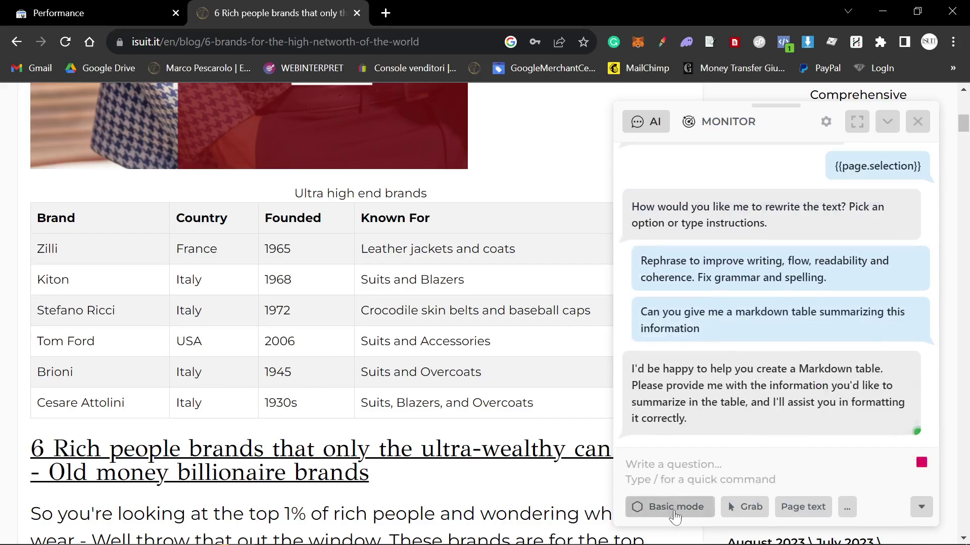
drag(725, 324, 634, 314)
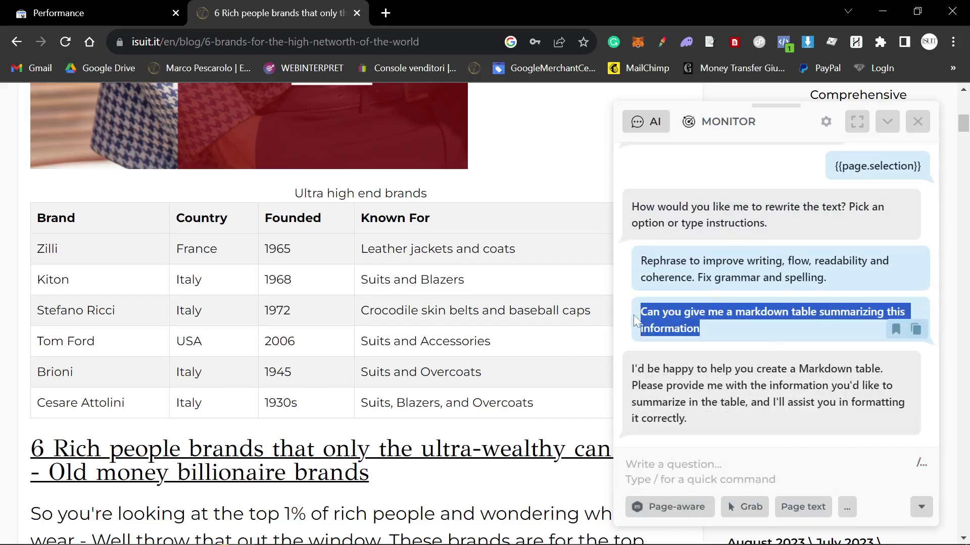
key(ctrl+c)
click(672, 472)
key(ctrl+v)
key(Return)
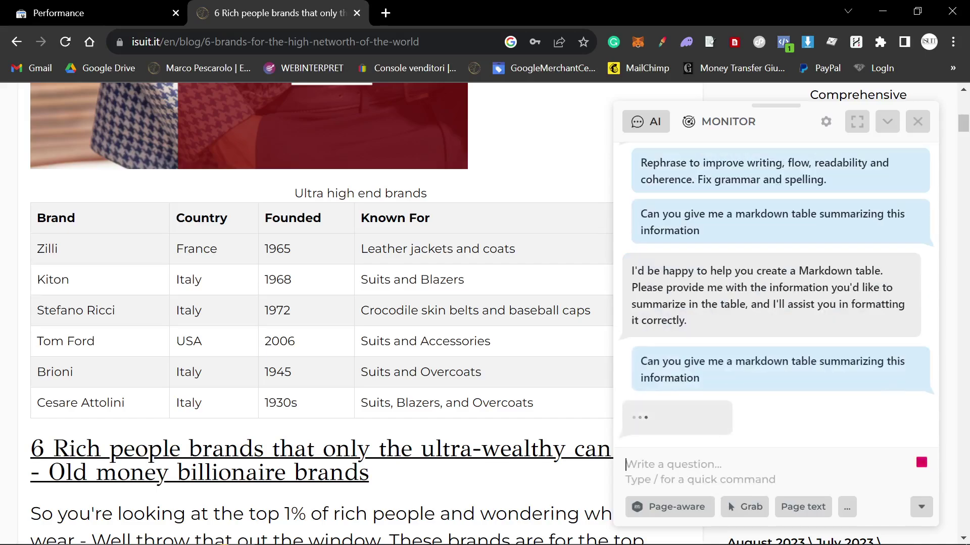
text(``)
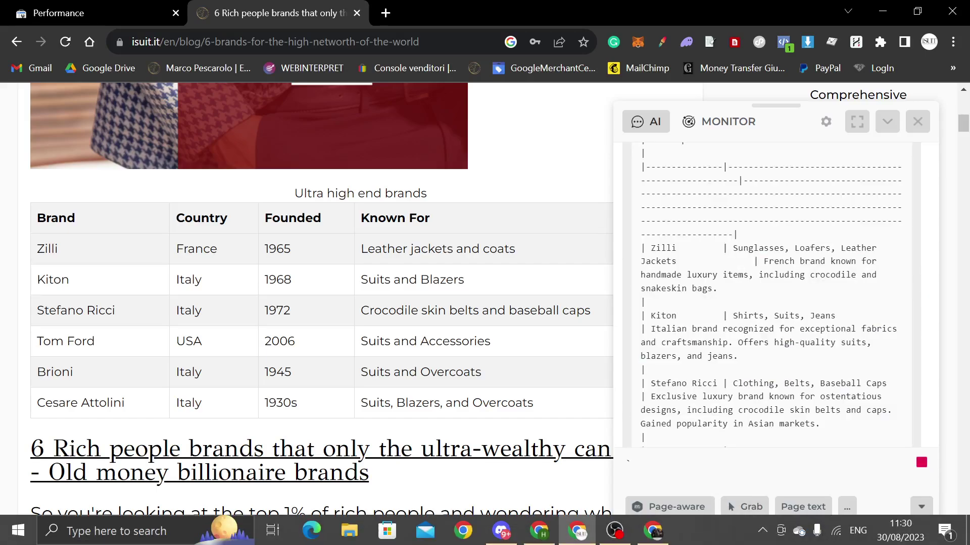
scroll(766, 352, down, 5)
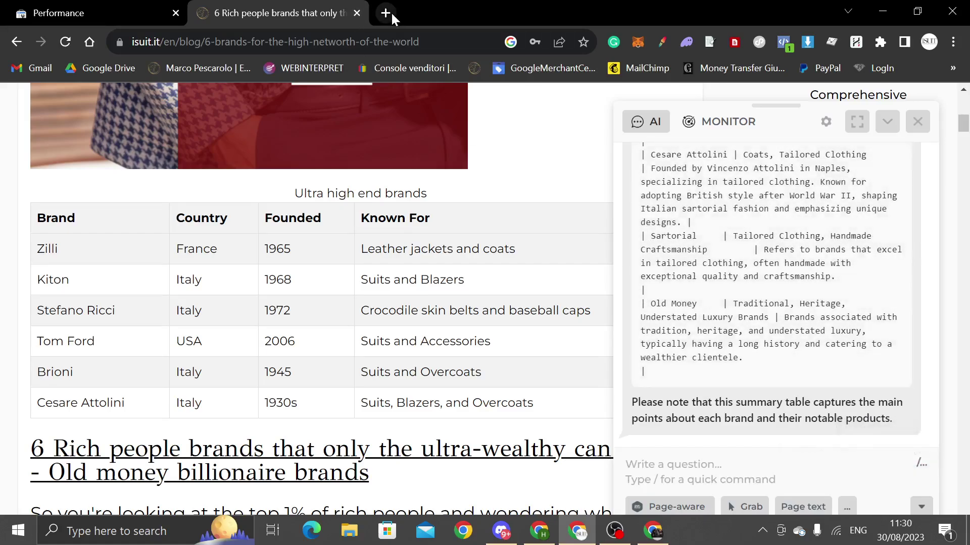
- Open markdowntohtml.com and paste HARPA's markdown table reply over the sample text
click(392, 15)
text(markdowntohtml.com)
key(Return)
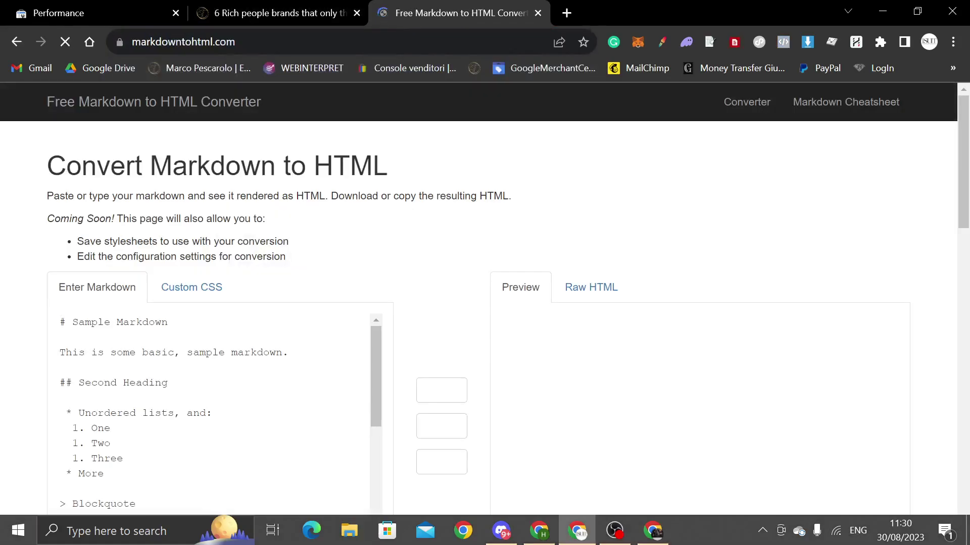
key(ctrl+a)
key(ctrl+v)
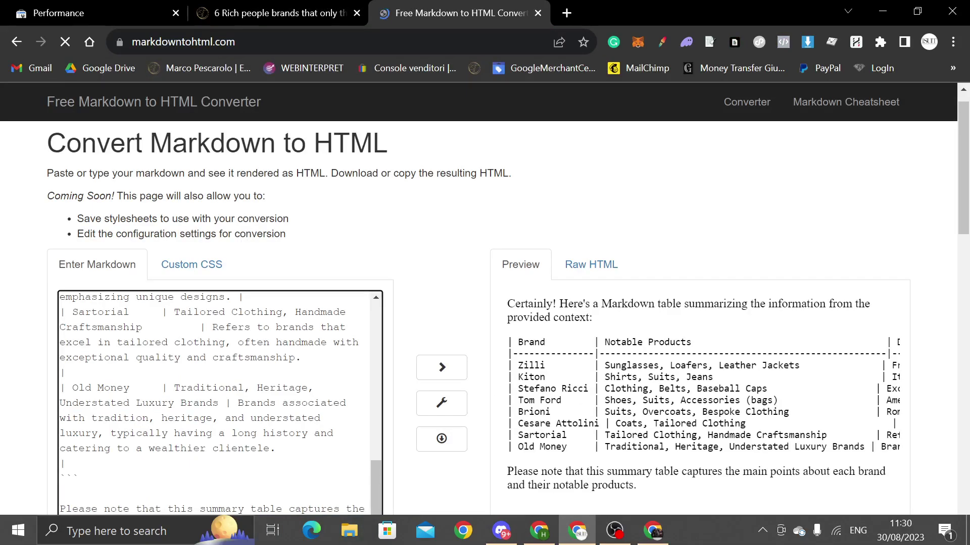
- Delete the intro lines and code fence so the table renders, then return to the blog post
scroll(220, 404, up, 15)
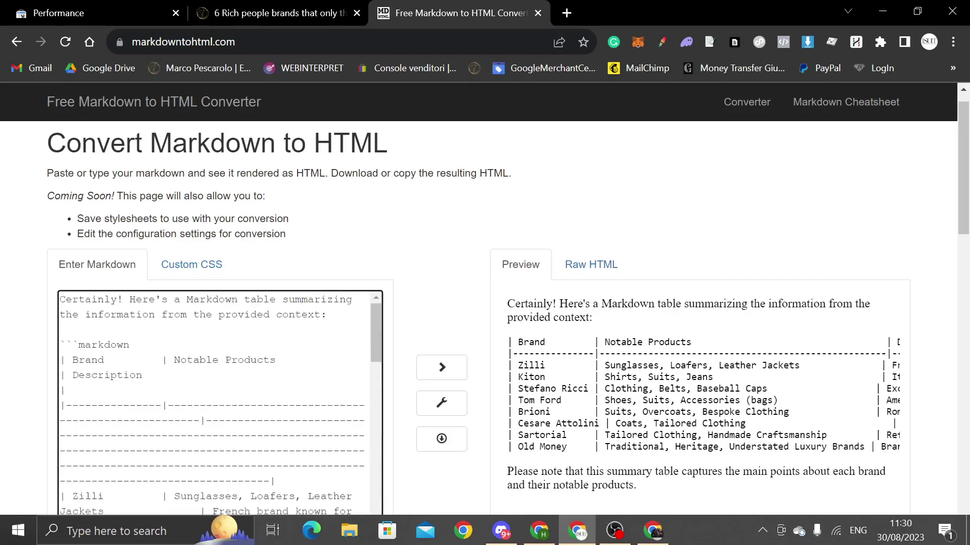
scroll(219, 404, up, 1)
key(ctrl+Home)
key(shift+Down)
key(shift+Down)
key(shift+Down)
key(shift+End)
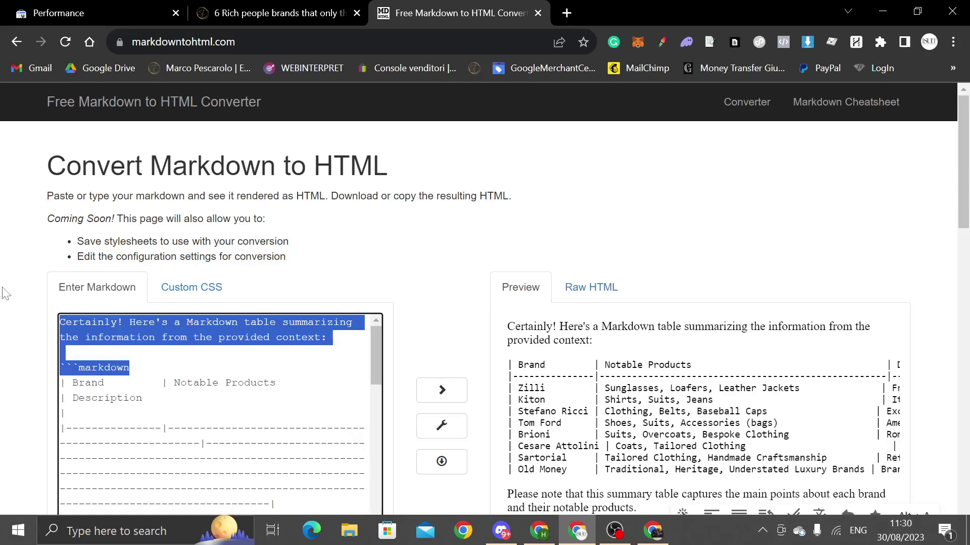
key(BackSpace)
scroll(648, 393, down, 3)
scroll(648, 393, down, 3)
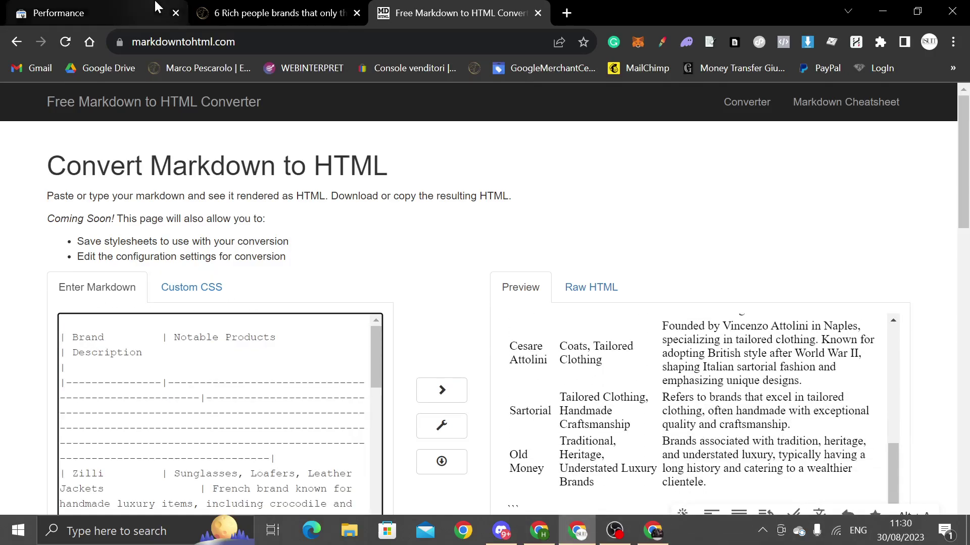
click(232, 12)
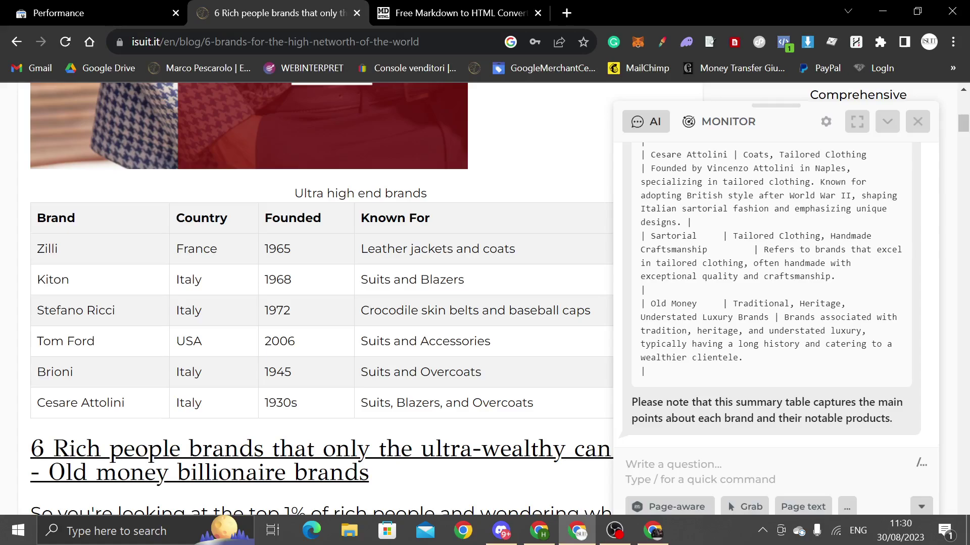
- Ask HARPA to 'Add internal links to the brands in the table'
text(Add internal l)
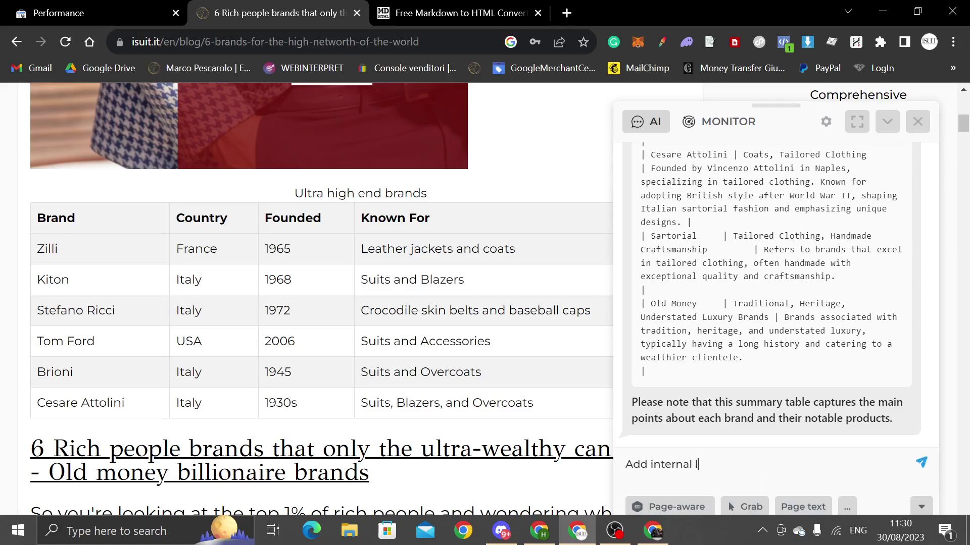
text(inks to the brands in the t)
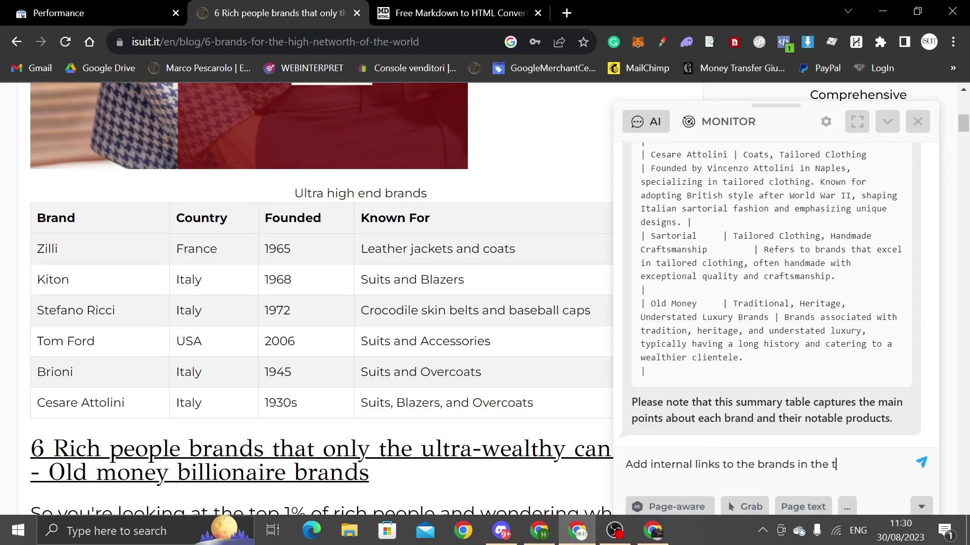
text(able)
key(Return)
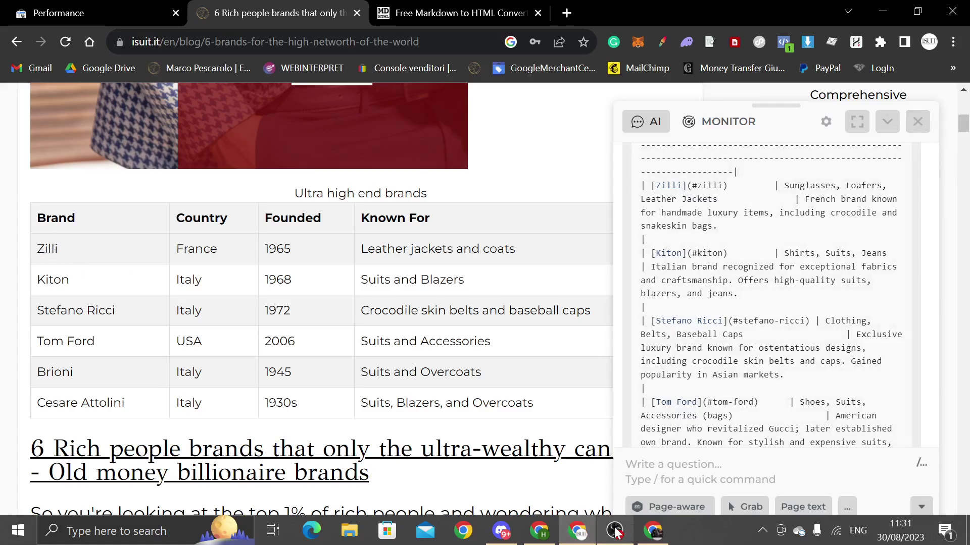
- Open the Zilli link in a new tab and review the Zilli designer page
middle_click(41, 254)
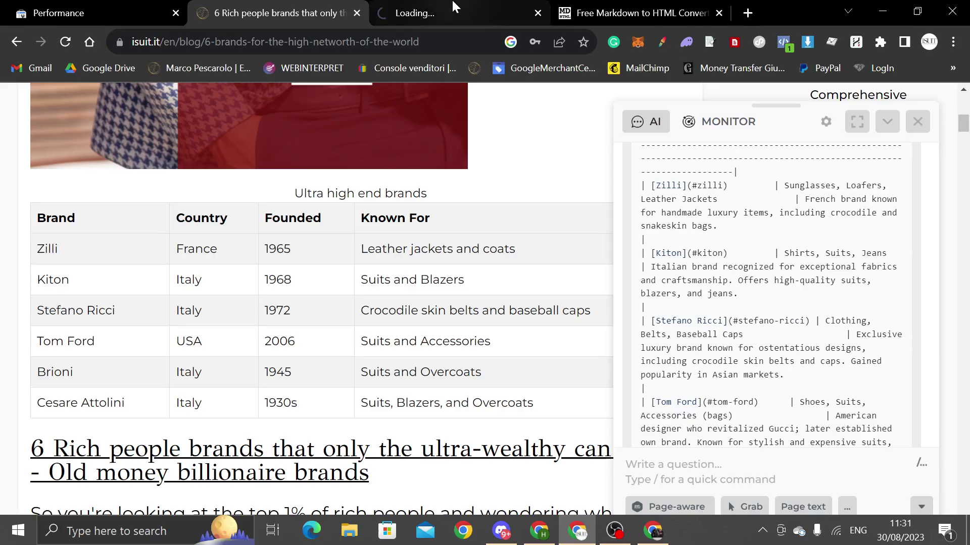
click(455, 6)
click(283, 10)
click(427, 6)
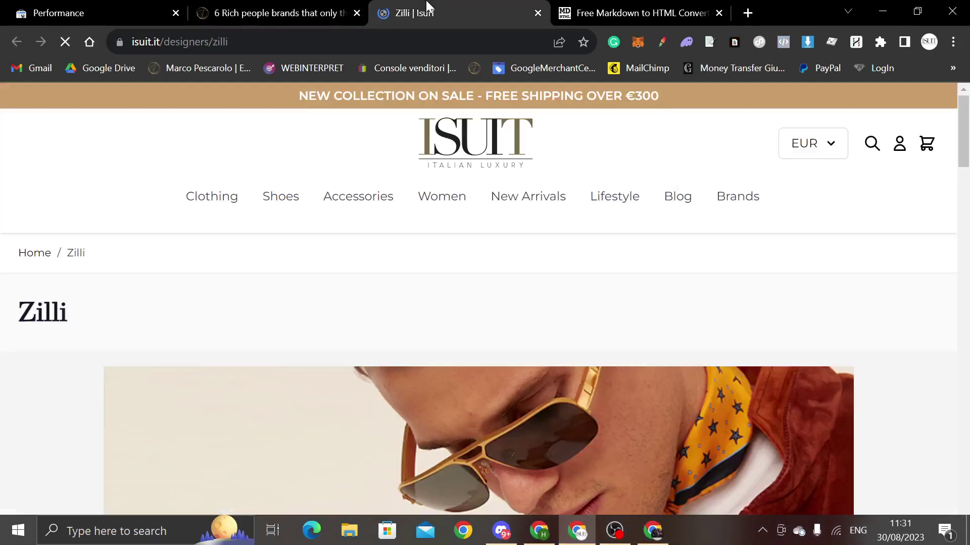
scroll(494, 253, down, 15)
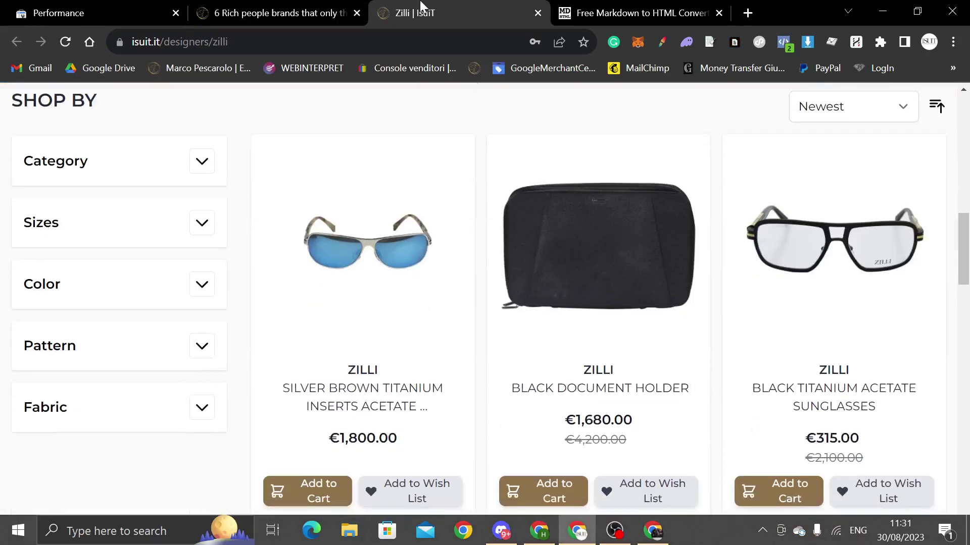
click(200, 41)
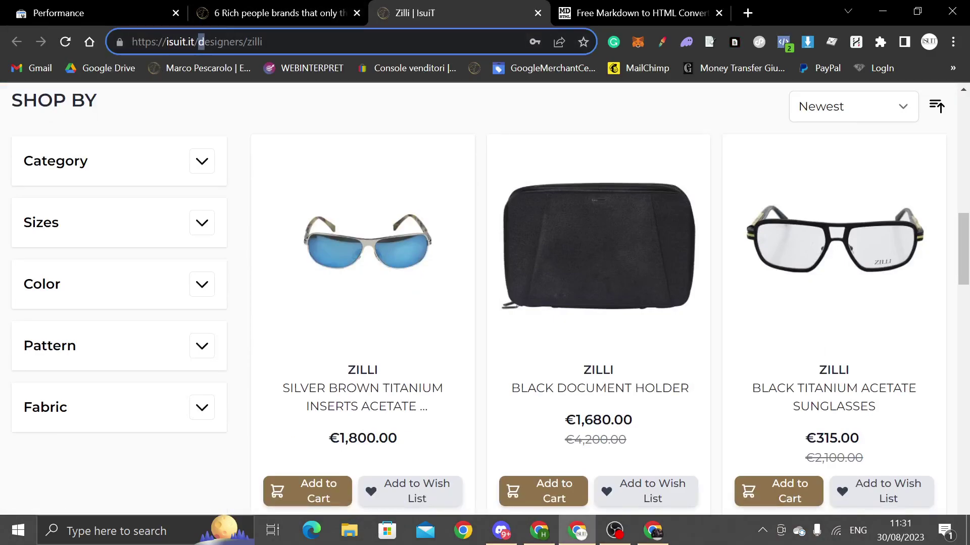
key(ctrl+shift+Tab)
- Open the Kiton and Stefano Ricci links in new tabs and select the Kiton page address
middle_click(65, 286)
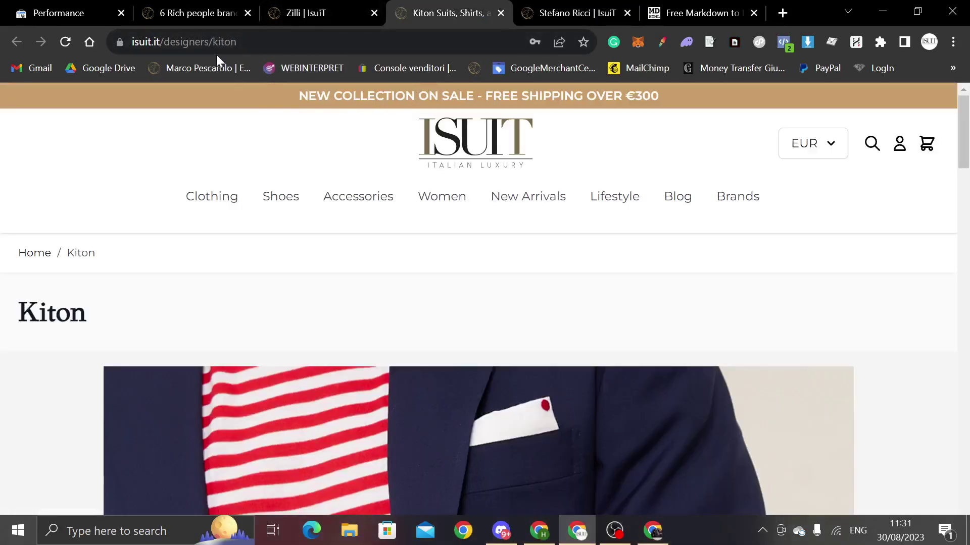
scroll(149, 292, down, 3)
scroll(151, 296, down, 14)
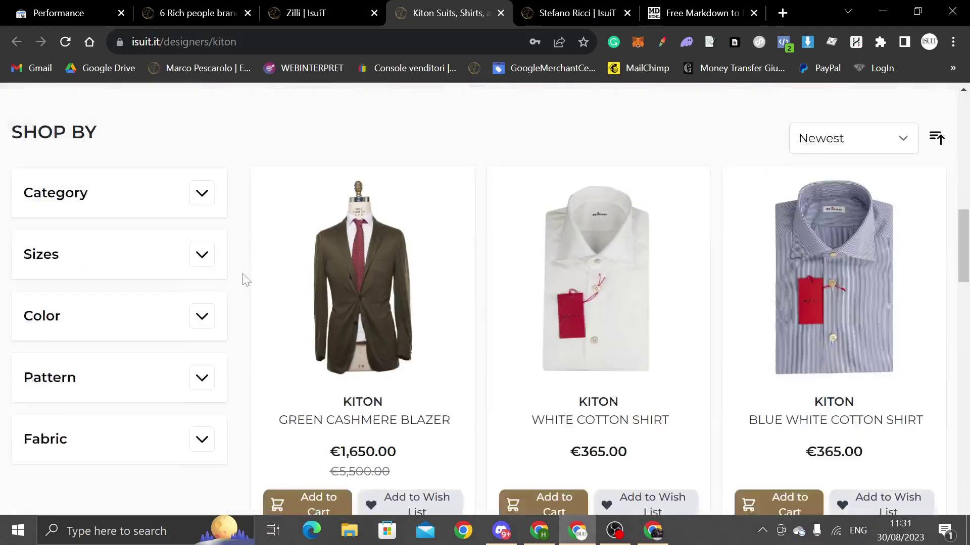
scroll(340, 288, up, 7)
click(184, 41)
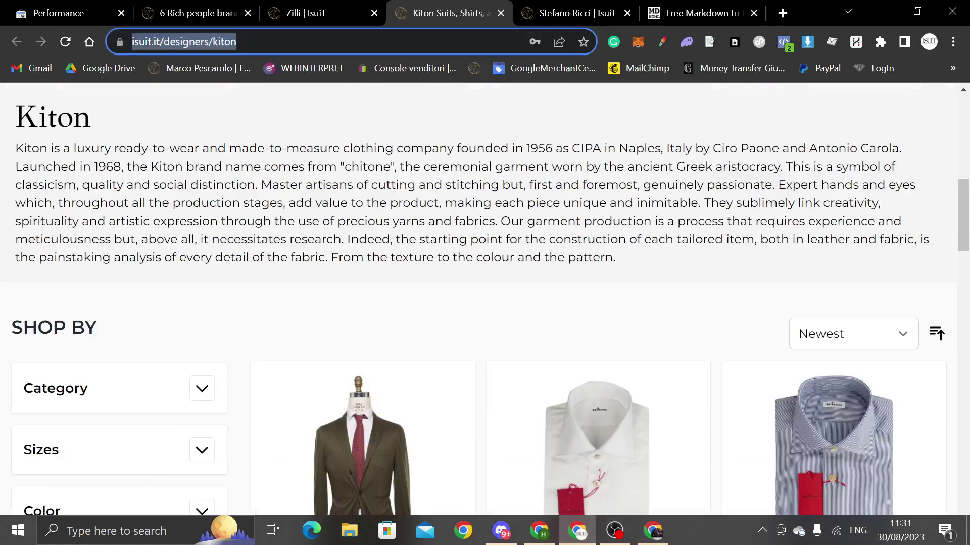
- Replace Search Console's page filter with the copied Kiton page URL
click(81, 15)
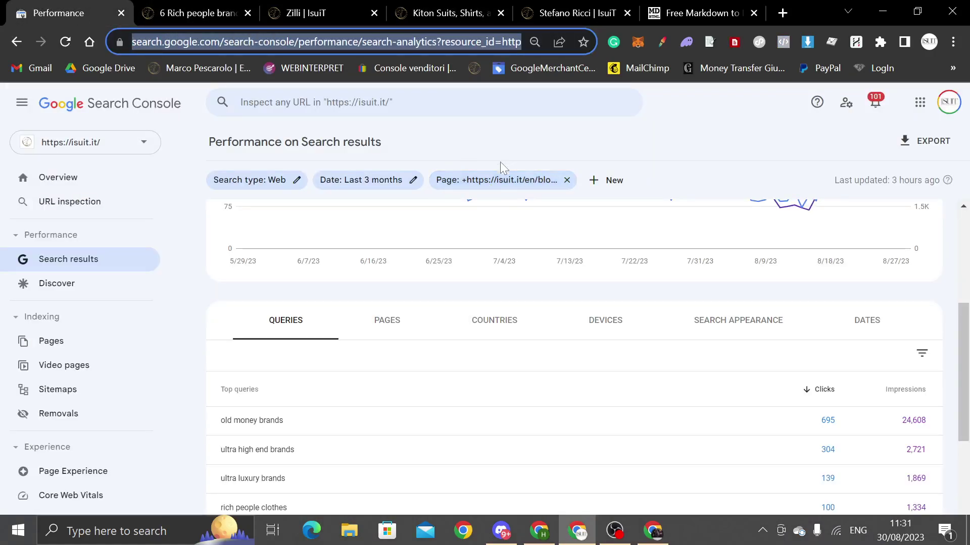
click(501, 180)
key(ctrl+v)
key(Return)
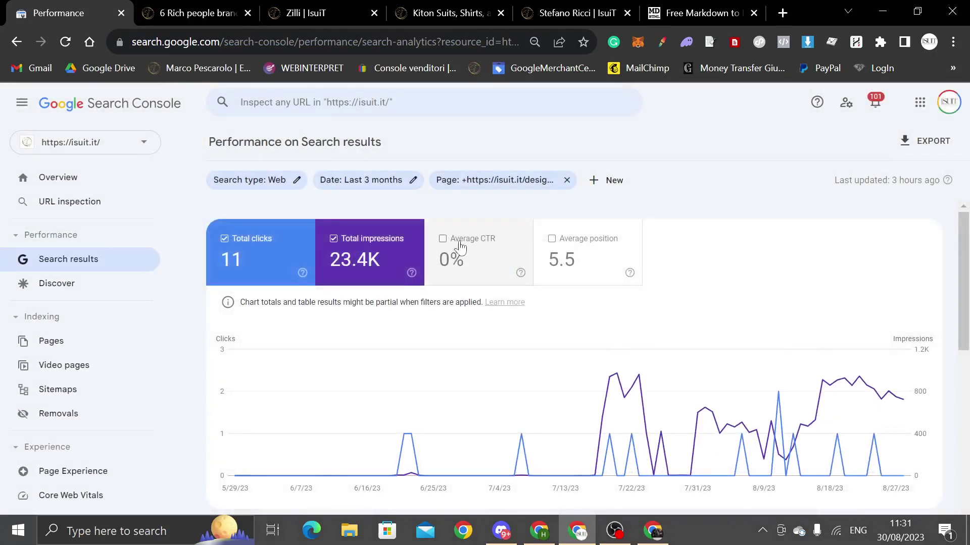
- Sort the top queries by impressions, then go back to the Google results via the blog tab
scroll(723, 352, down, 8)
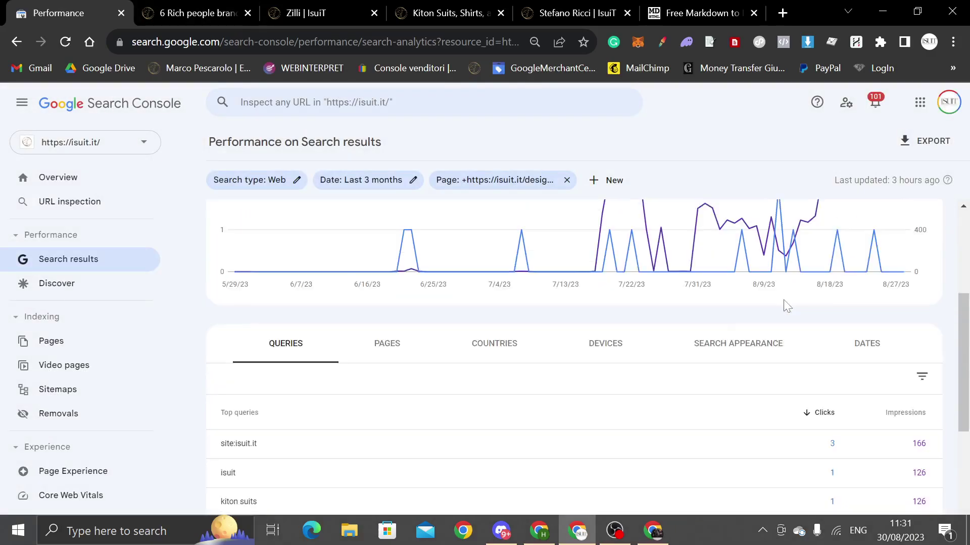
scroll(389, 368, down, 2)
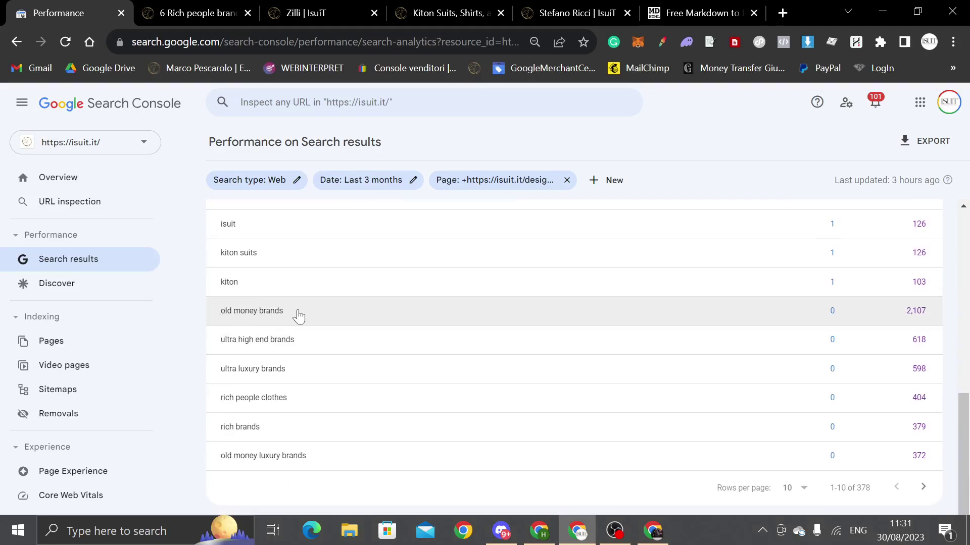
scroll(298, 316, up, 2)
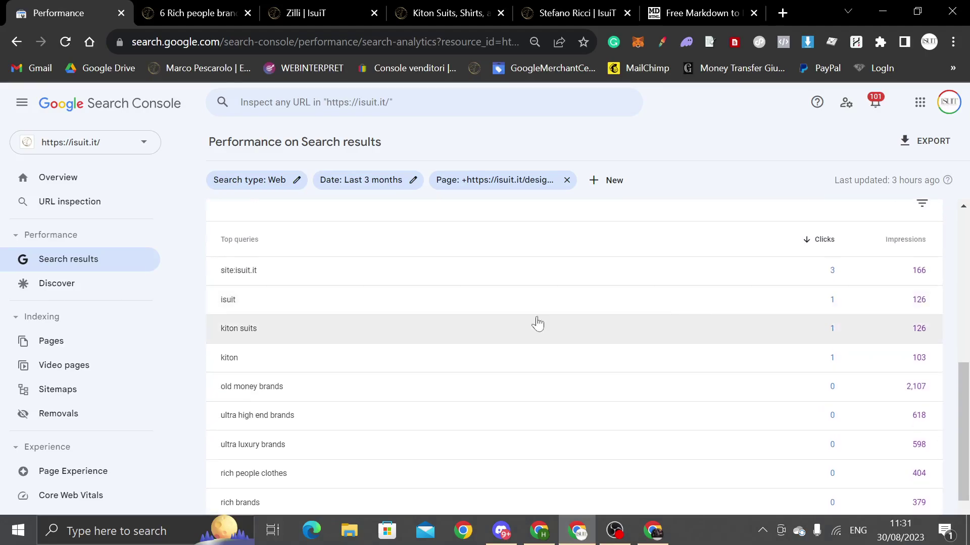
click(889, 243)
scroll(273, 282, down, 2)
scroll(277, 297, up, 2)
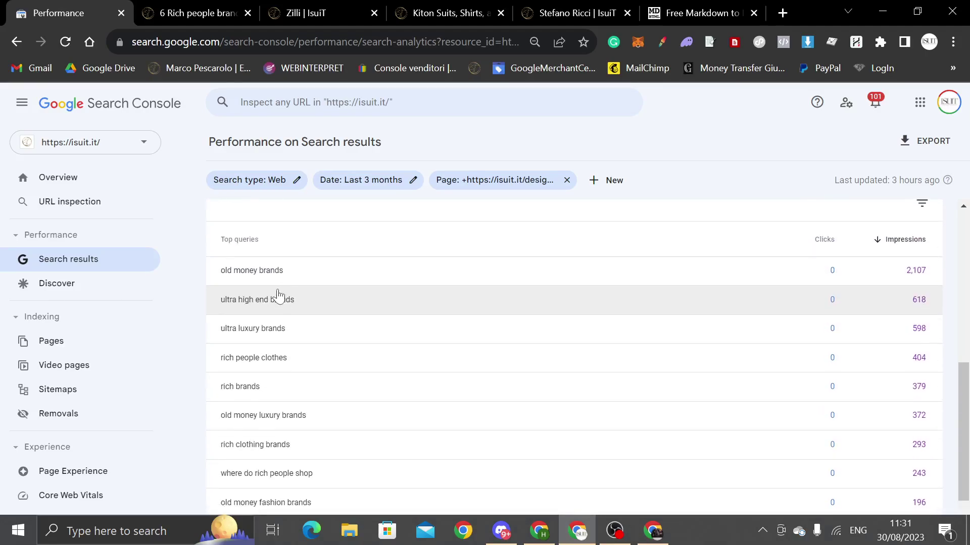
click(224, 7)
click(20, 40)
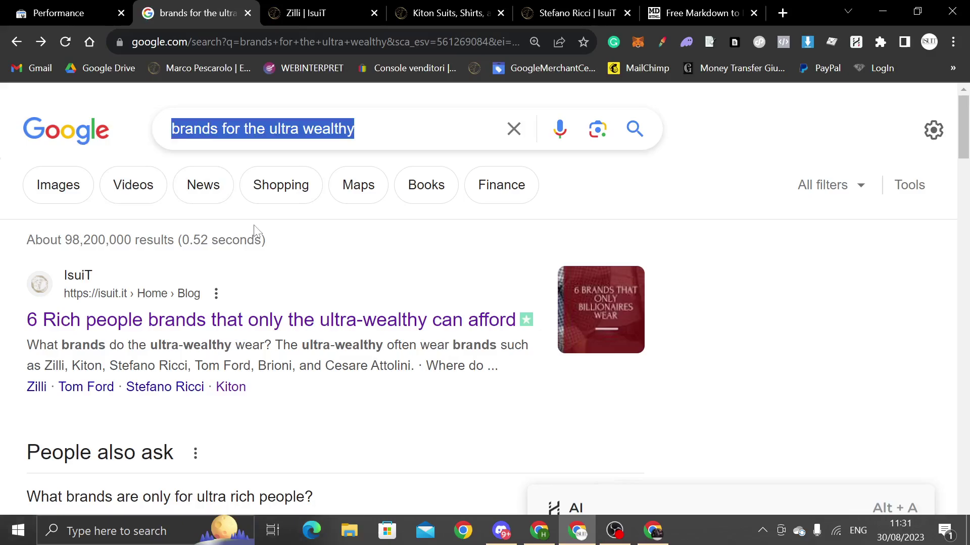
drag(1, 319, 342, 325)
click(341, 325)
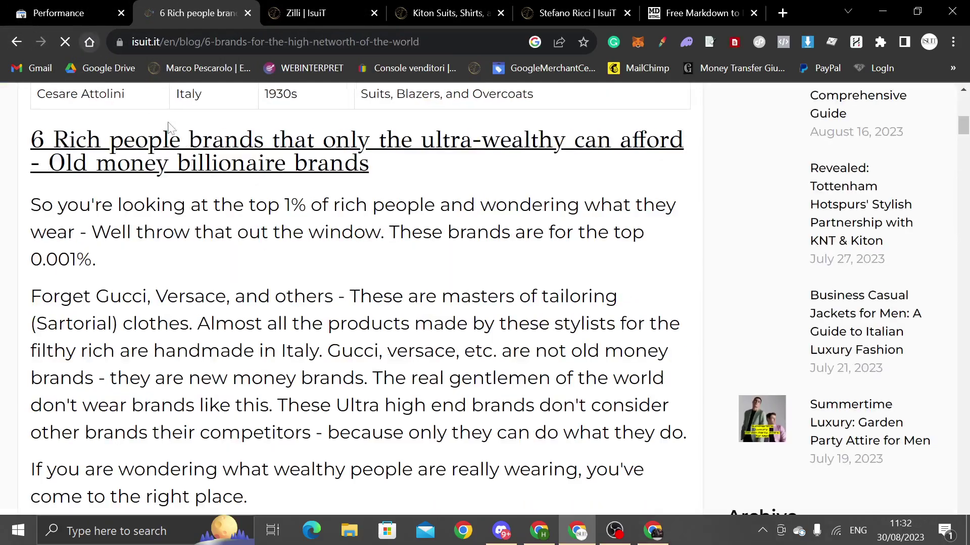
- Highlight the Ultra high end brands table and its caption in the blog post
scroll(254, 265, up, 10)
scroll(255, 273, down, 6)
drag(292, 183, 552, 401)
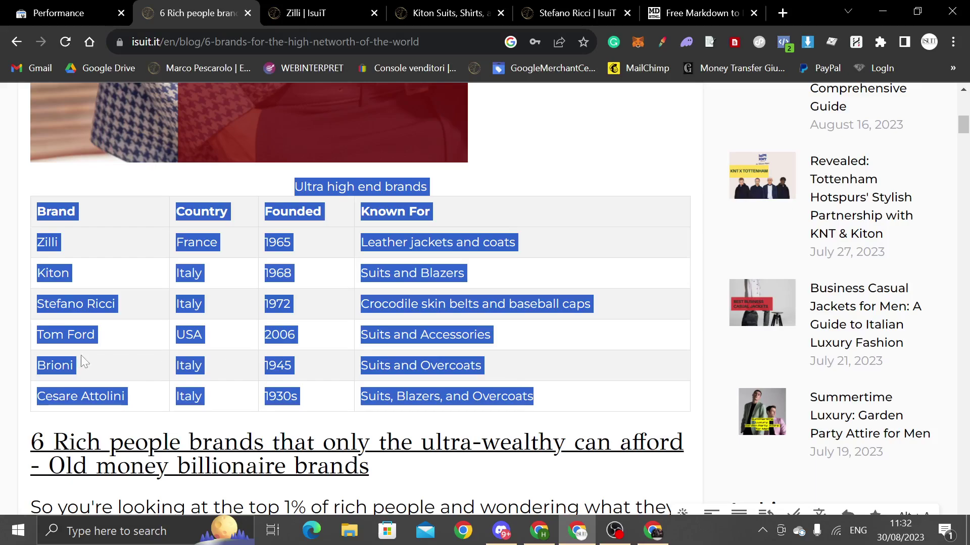
click(3, 296)
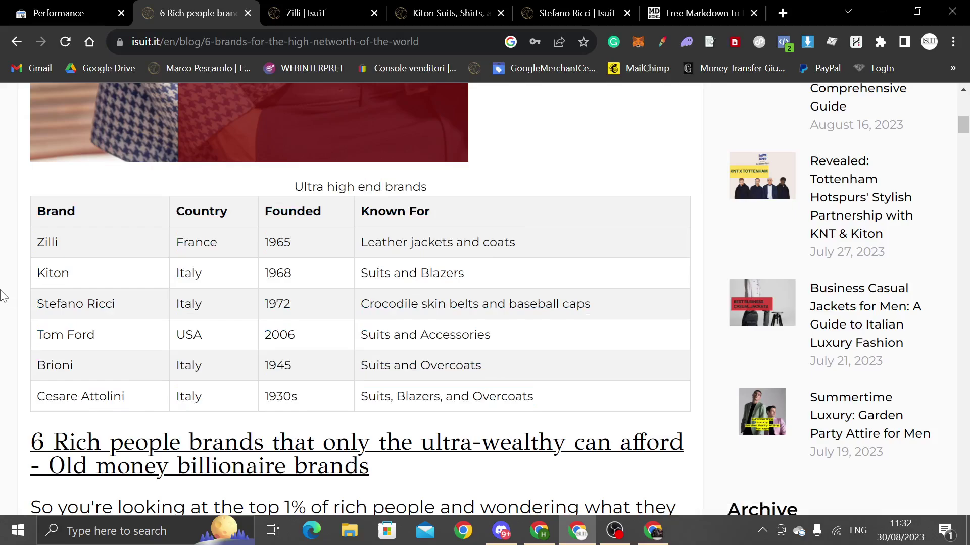
drag(14, 258, 591, 394)
click(591, 394)
- Highlight the table rows, select Kiton, and return to the Search Console report
drag(13, 406, 121, 408)
click(143, 367)
double_click(56, 273)
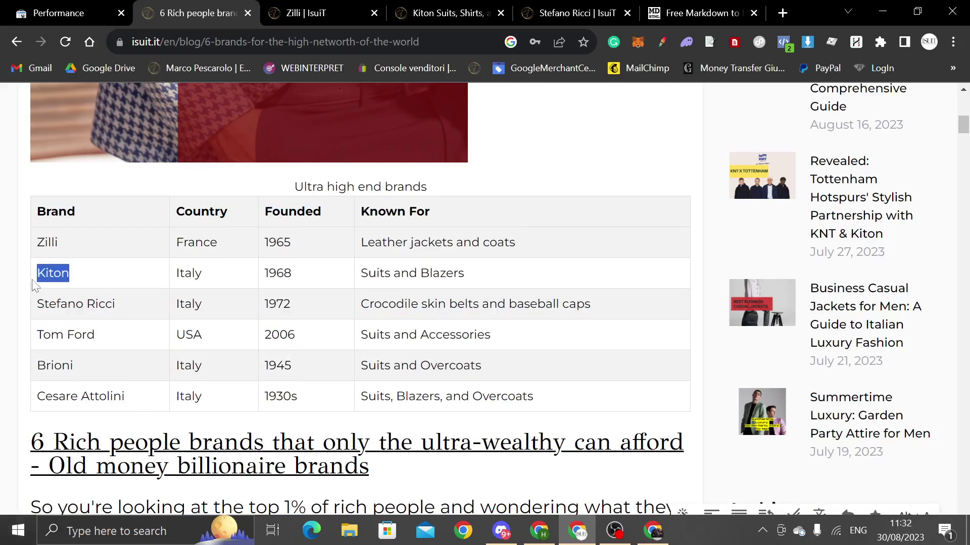
click(66, 10)
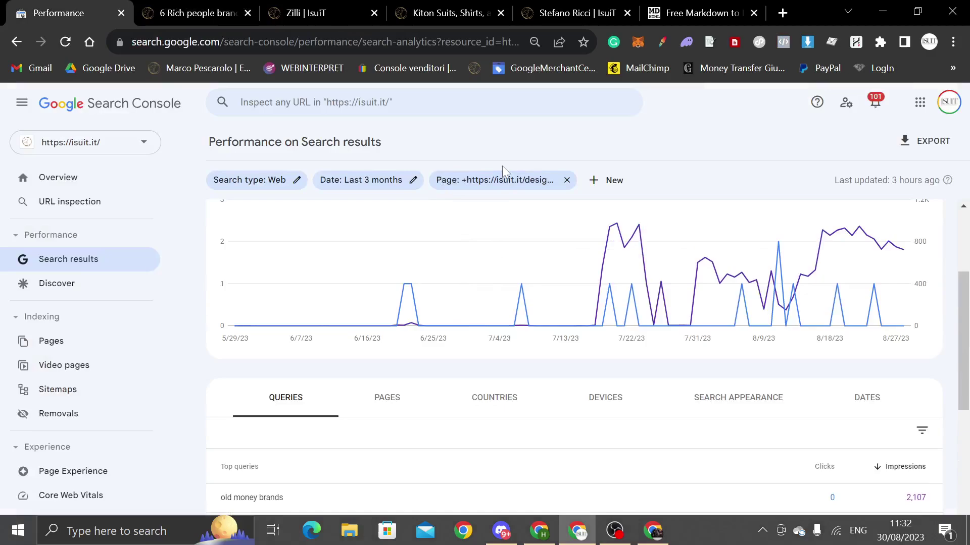
- Remove the page filter from the performance report
click(502, 180)
click(574, 186)
click(572, 182)
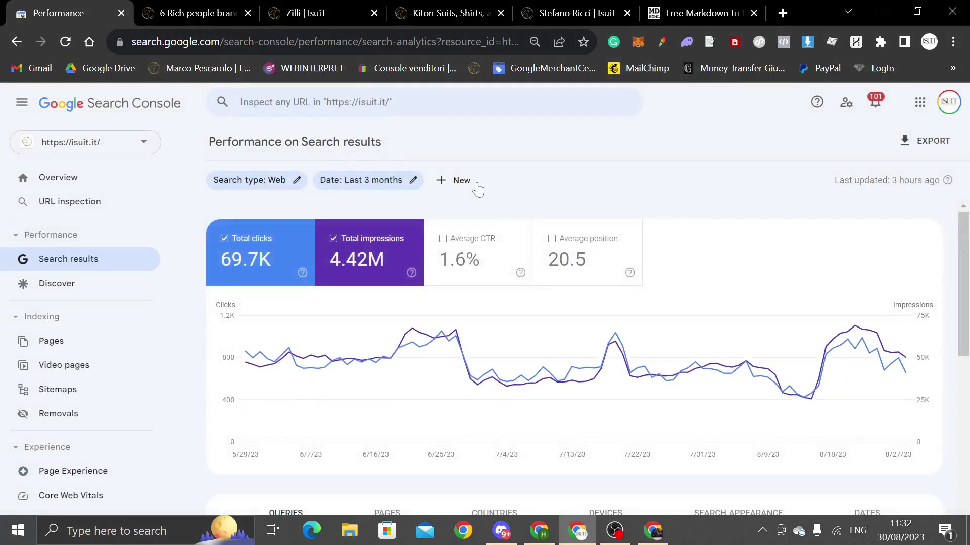
click(453, 180)
click(534, 225)
click(581, 215)
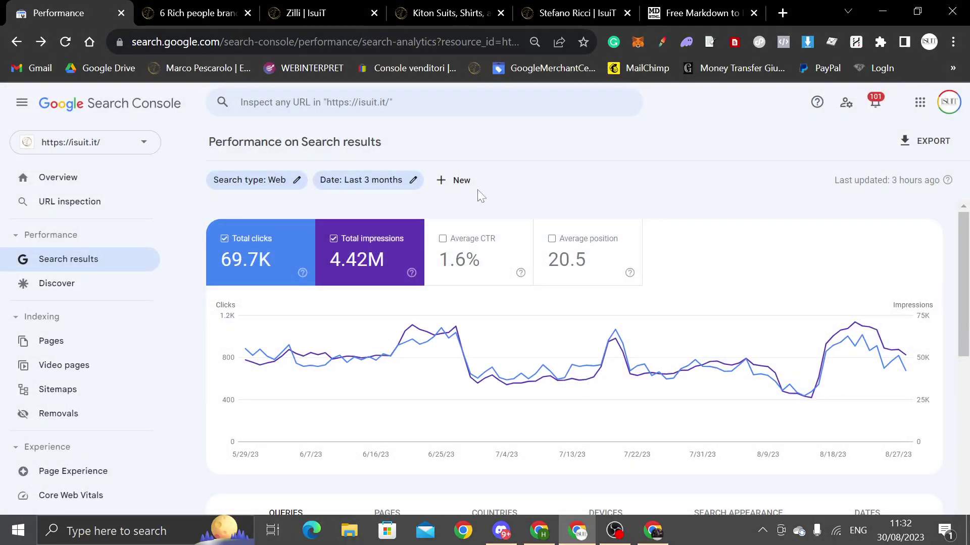
- Filter the report to the exact query 'Kiton'
click(457, 181)
click(535, 208)
text(Kiton)
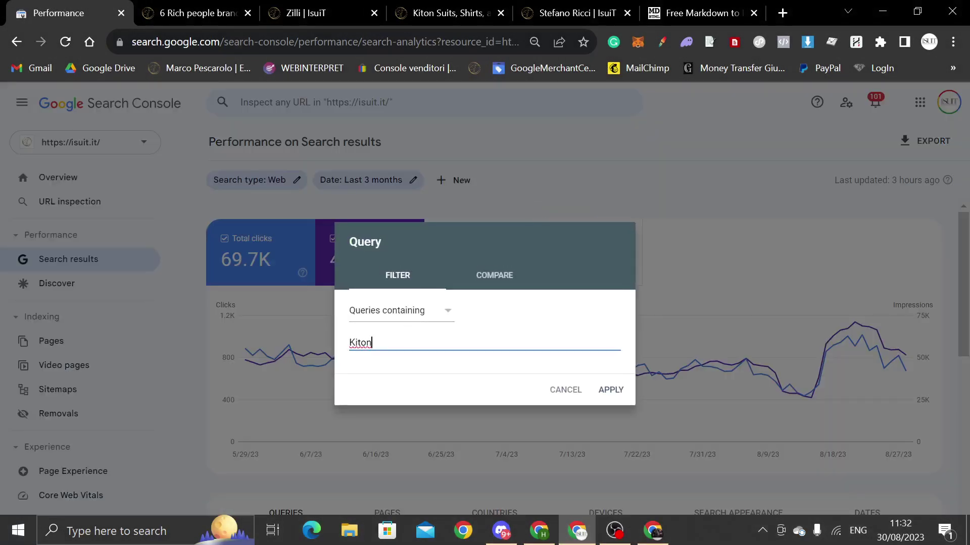
click(414, 313)
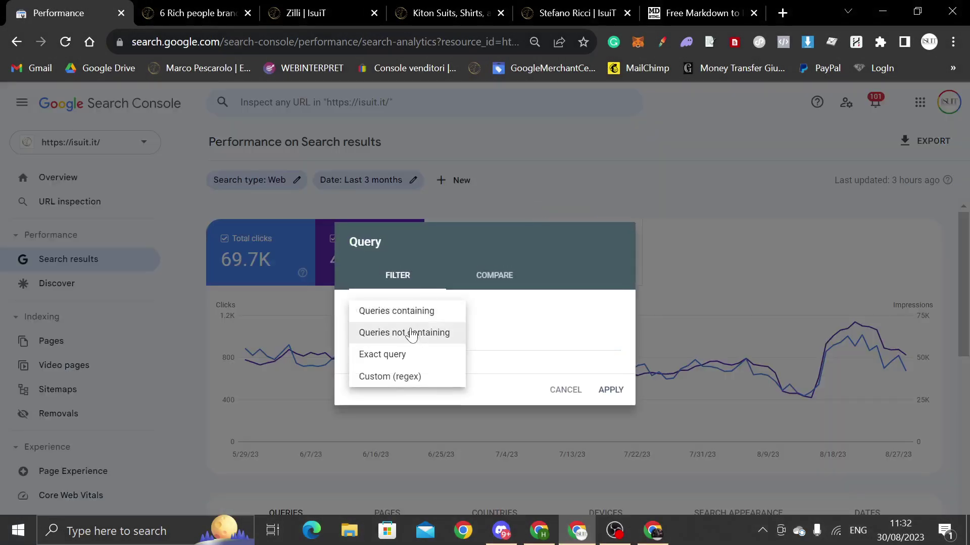
click(383, 354)
click(620, 393)
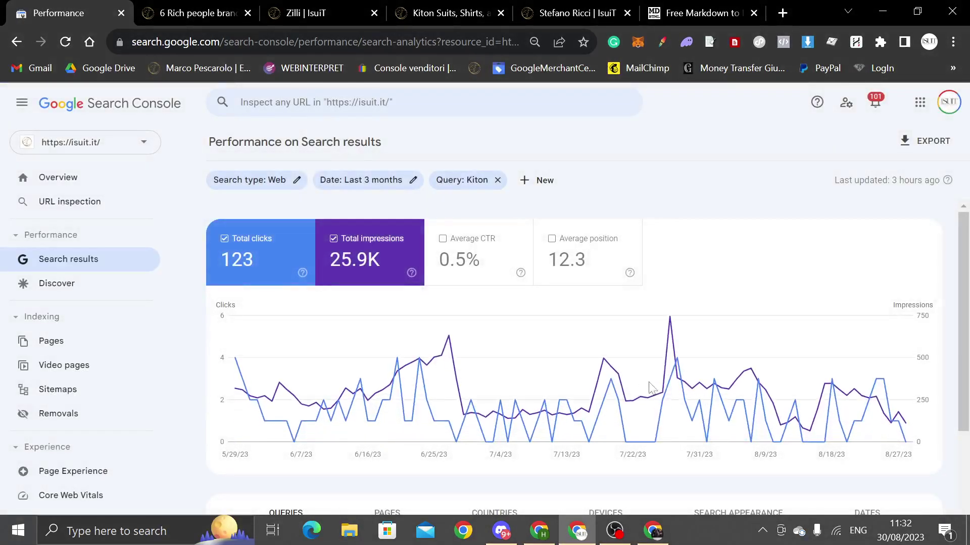
- Show average position on the chart and break the Kiton results down by country
scroll(890, 383, down, 3)
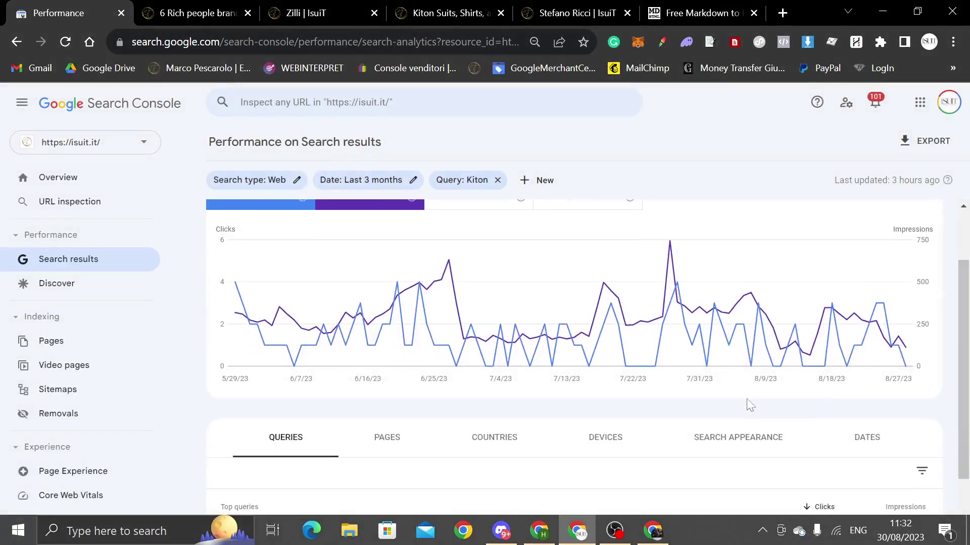
scroll(460, 323, up, 3)
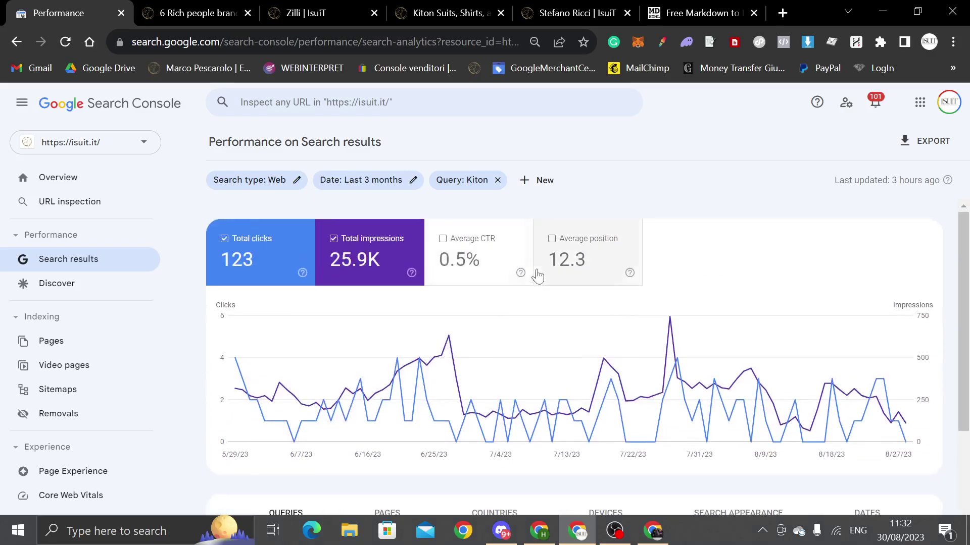
click(576, 255)
scroll(758, 387, down, 3)
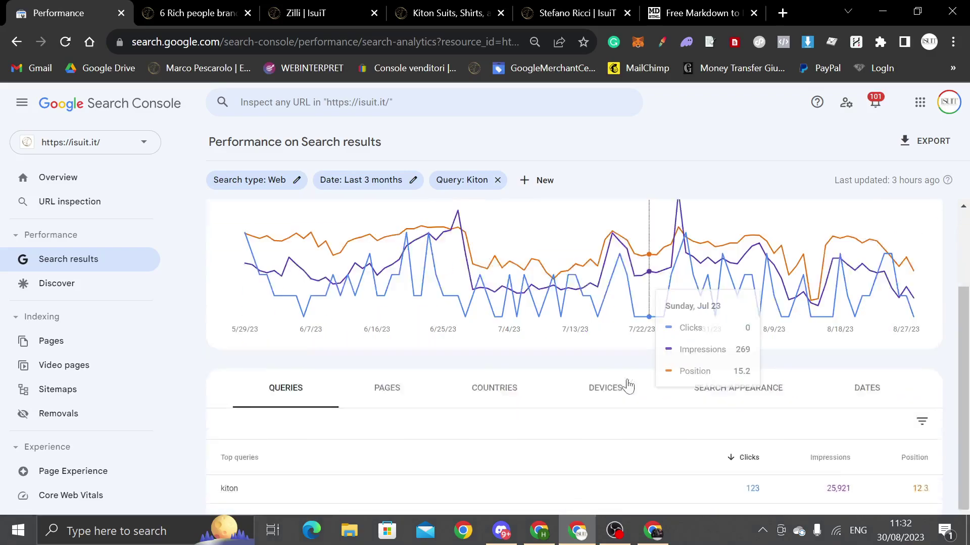
click(548, 363)
- Set the date range to the most recent date (August 29, 2023) and review the Countries table
click(402, 190)
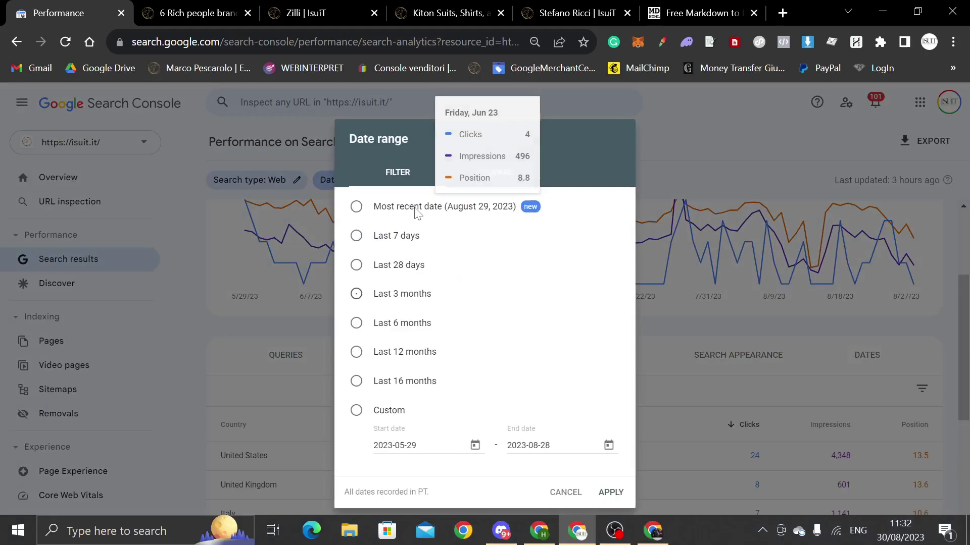
click(357, 206)
click(611, 480)
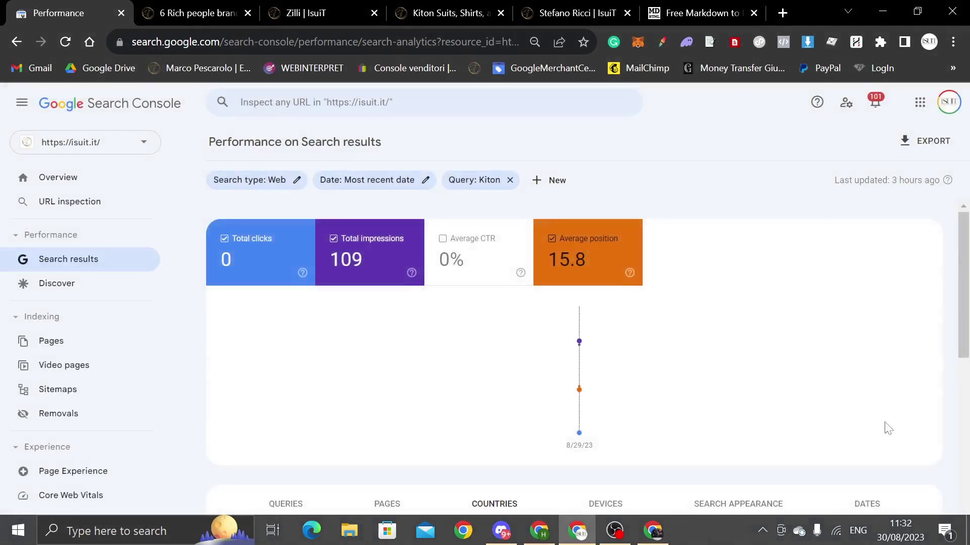
scroll(630, 368, down, 7)
scroll(669, 373, up, 4)
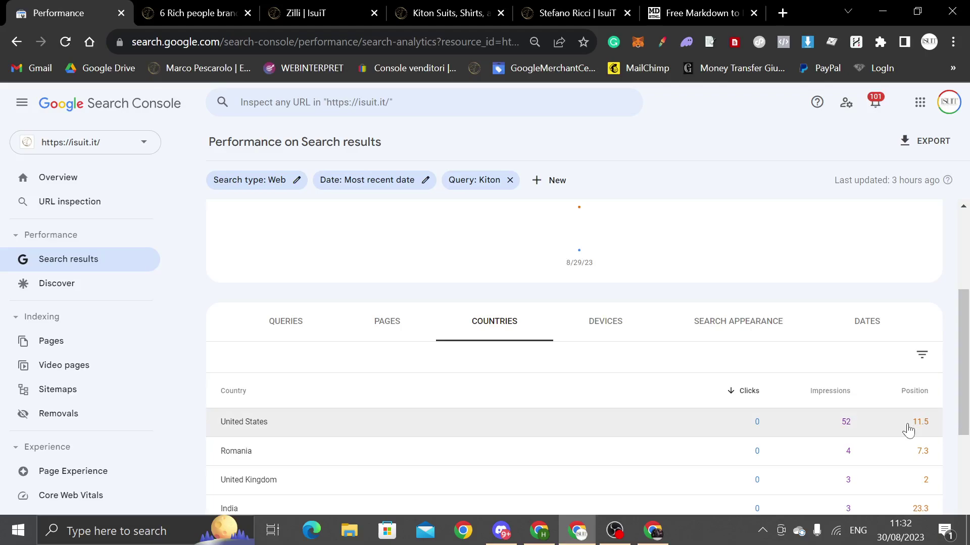
scroll(525, 348, down, 3)
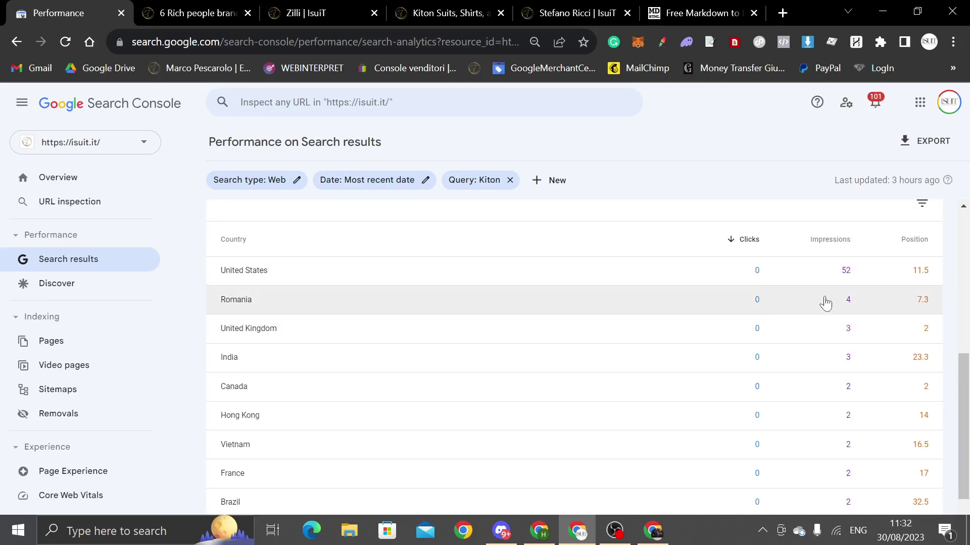
scroll(781, 333, up, 1)
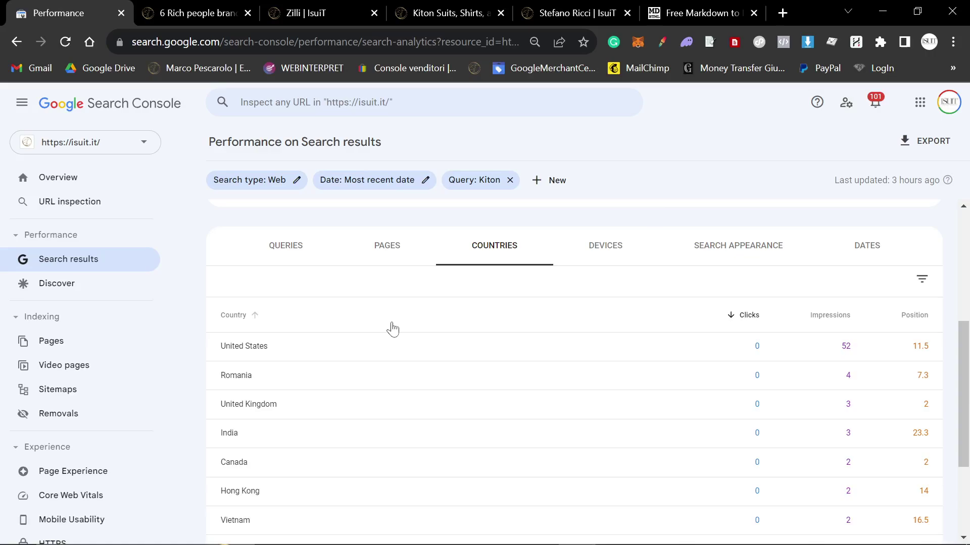
scroll(401, 346, down, 3)
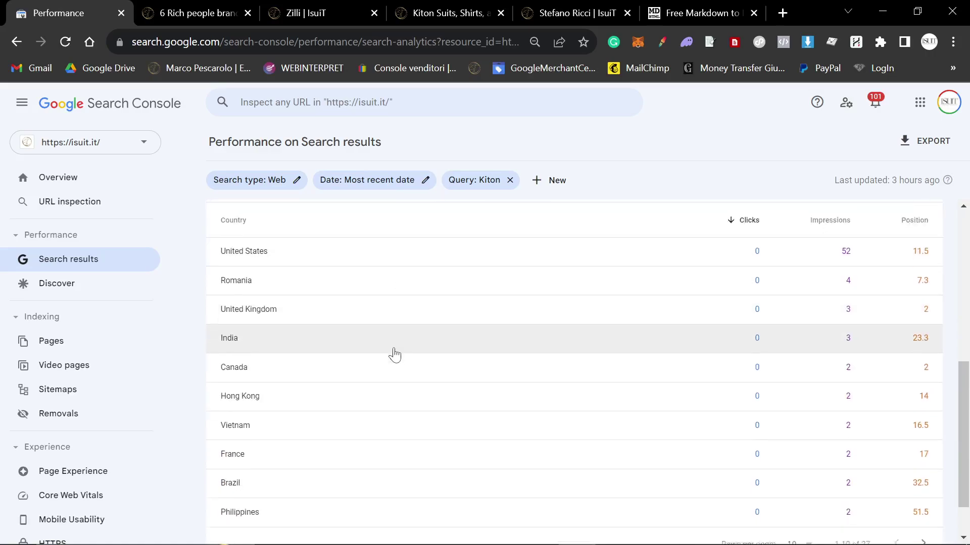
scroll(398, 362, up, 5)
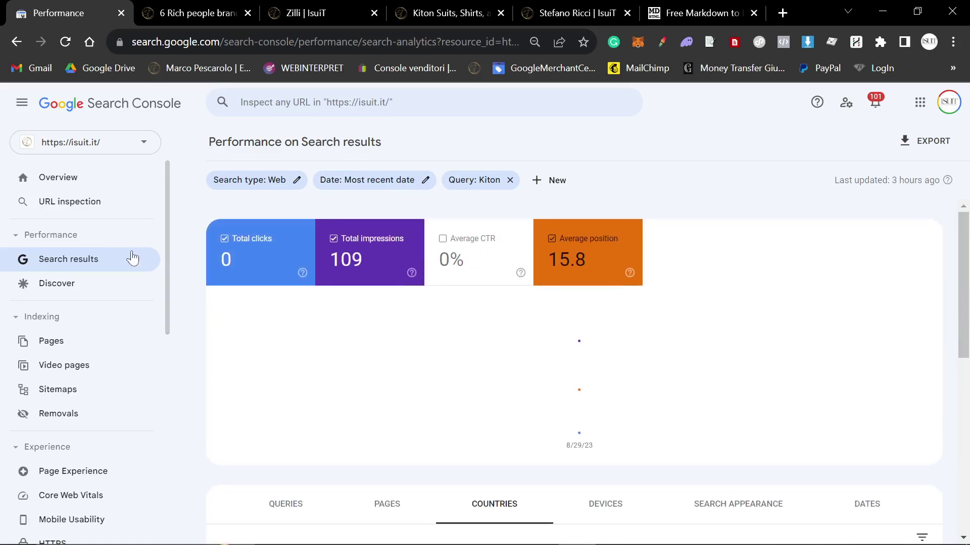
- Return to the rich people brands post and highlight its Ultra high end brands table, Zilli through Cesare Attolini
click(192, 7)
scroll(450, 303, up, 1)
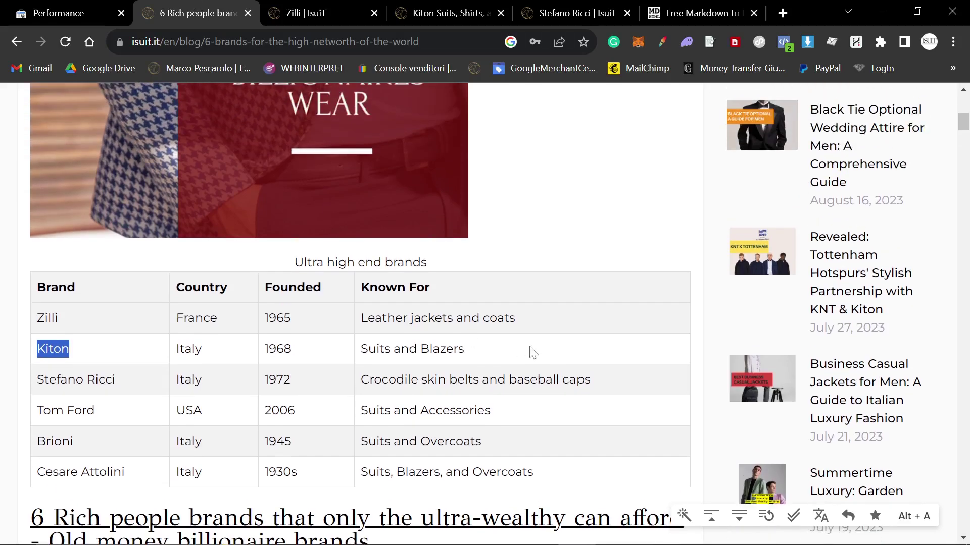
click(534, 353)
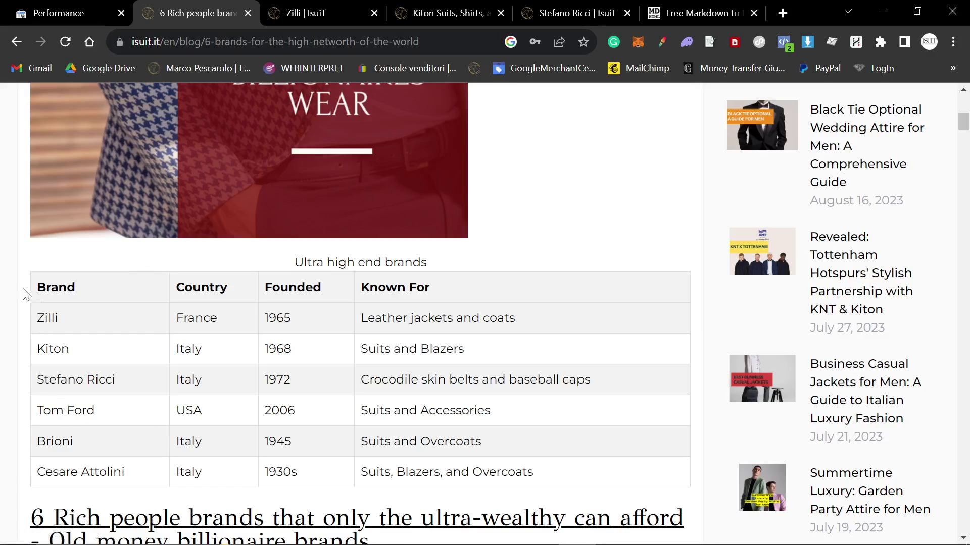
drag(22, 294, 606, 476)
click(606, 476)
scroll(265, 402, up, 1)
scroll(258, 408, down, 2)
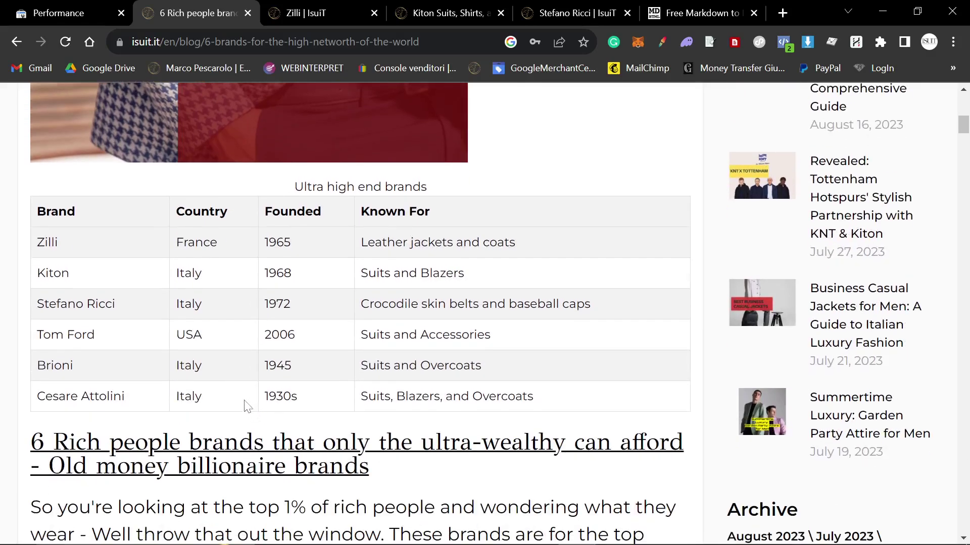